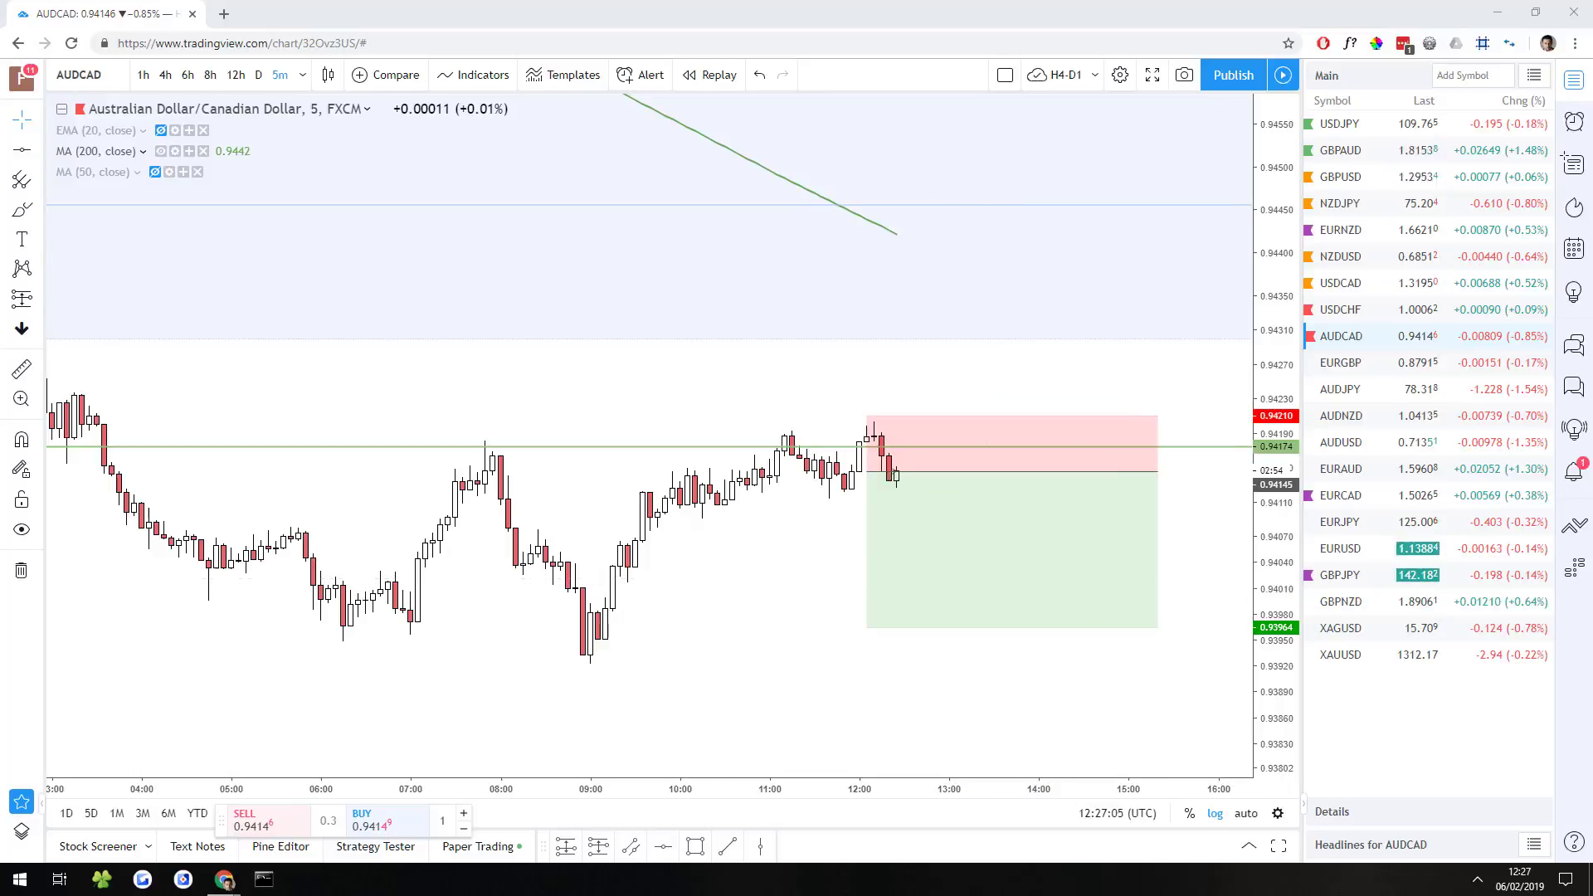
Step: Check today's date, then move the AUDCAD short position up to entry 0.94164
{"action": "left_click", "coordinate": [1519, 879]}
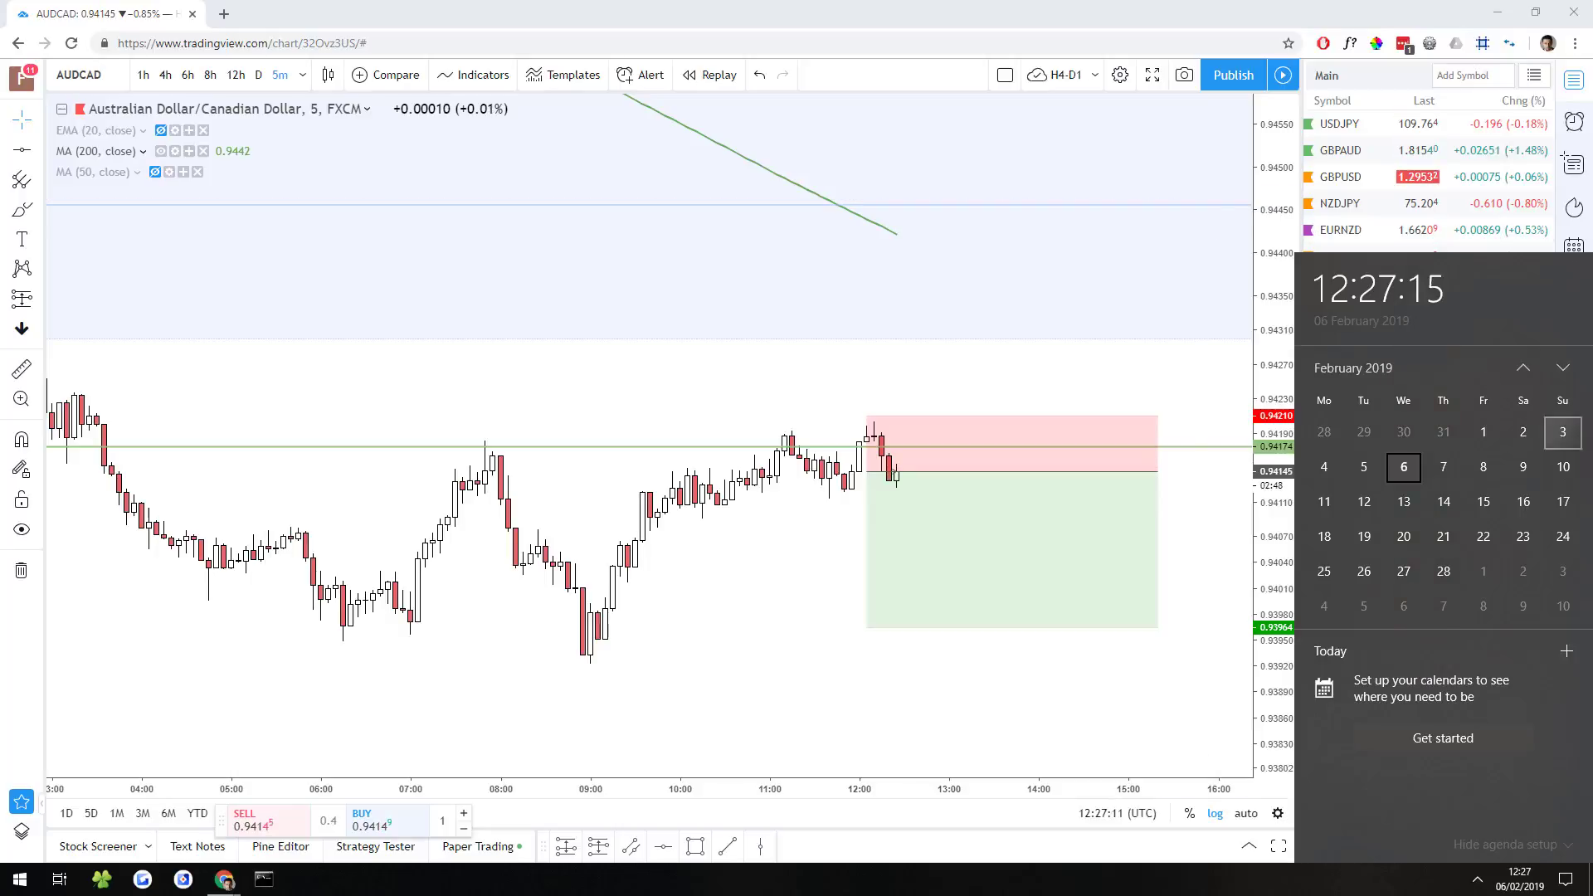
{"action": "key", "text": "Escape"}
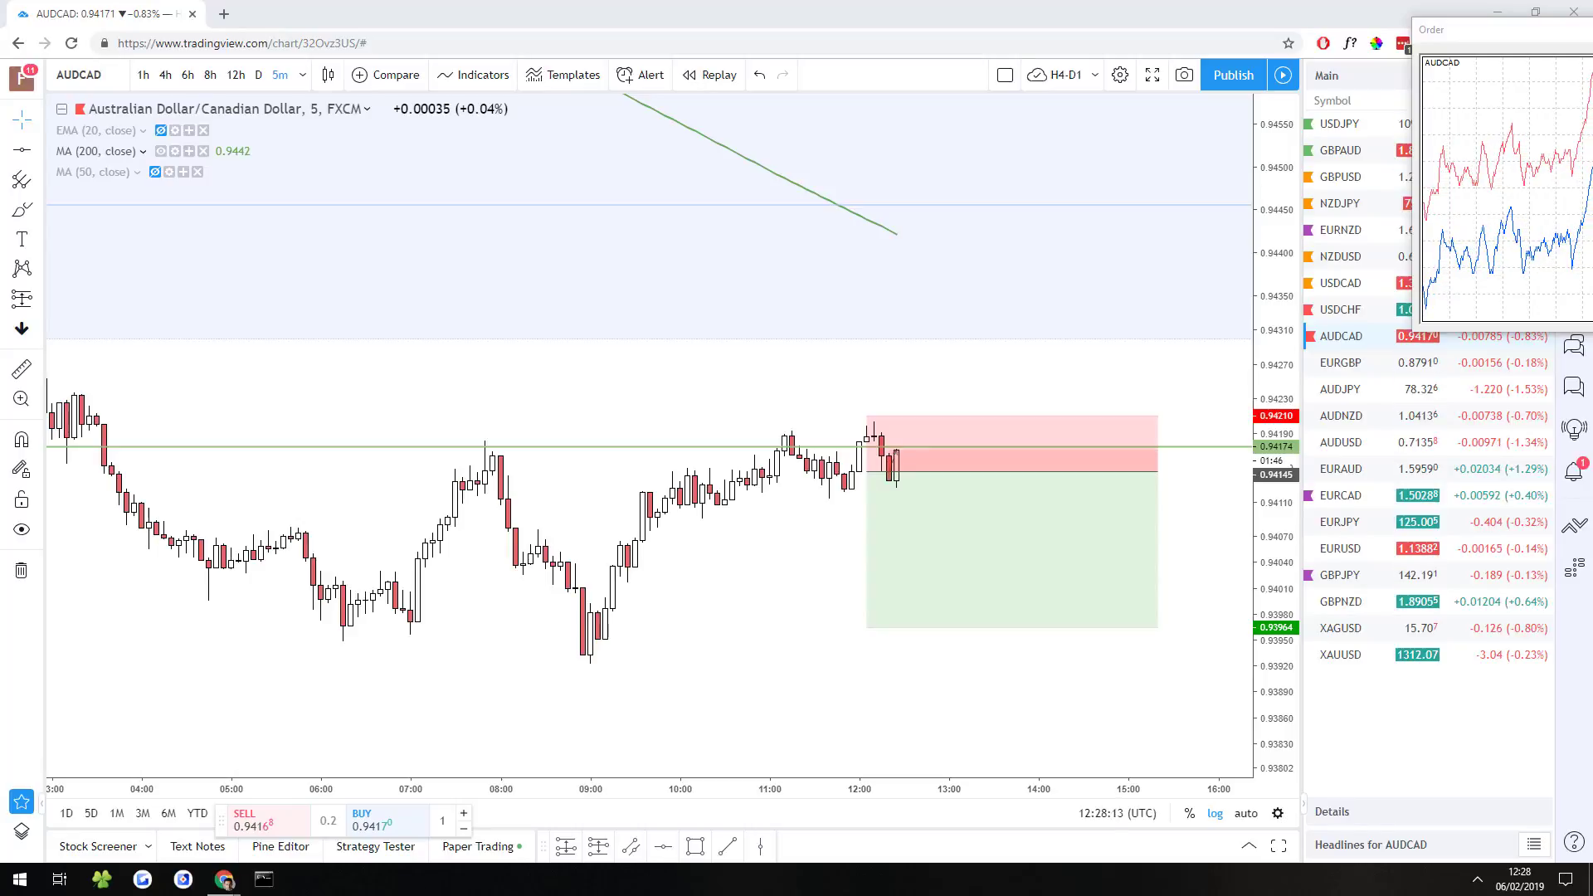
{"action": "left_click", "coordinate": [995, 563]}
{"action": "double_click", "coordinate": [995, 563]}
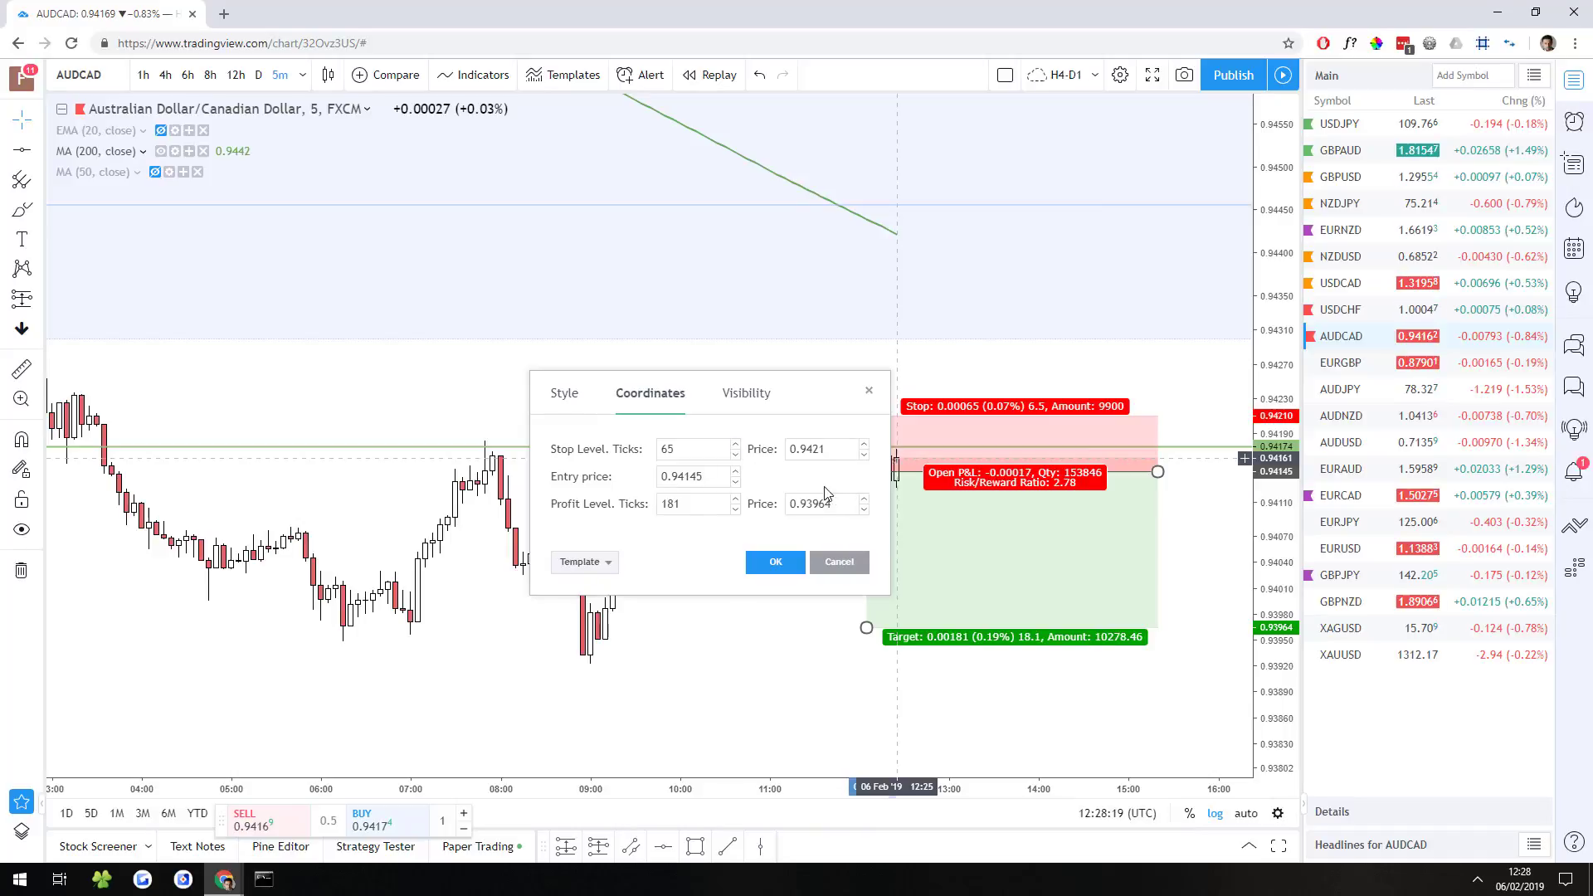
{"action": "left_click", "coordinate": [982, 587]}
{"action": "left_click_drag", "start_coordinate": [981, 586], "coordinate": [979, 571]}
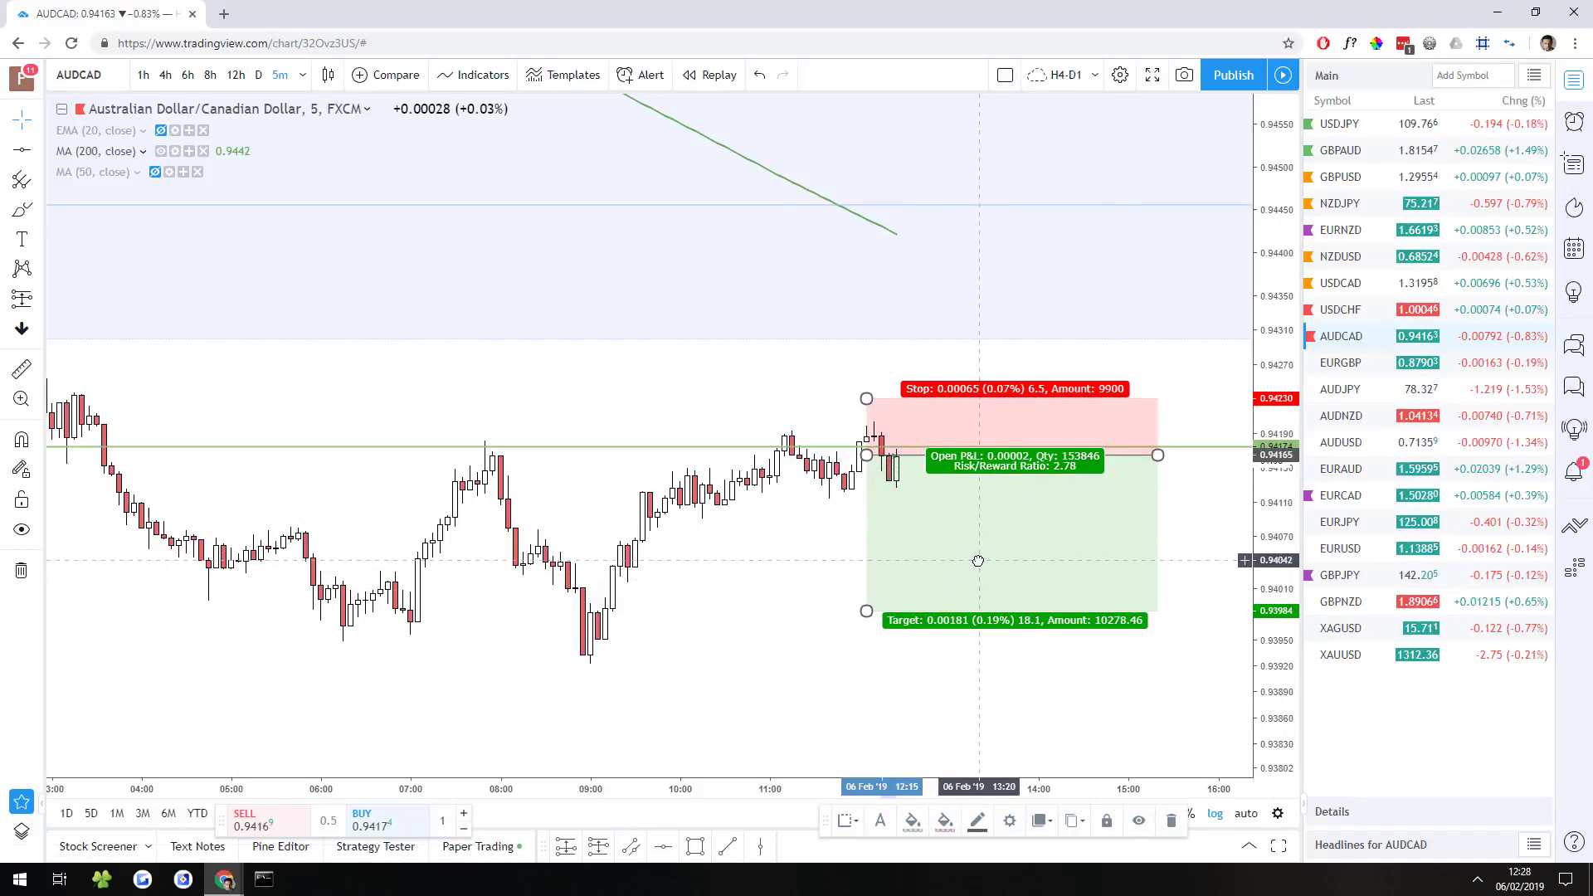
Step: Widen the short position's stop to 70 ticks, placing it at 0.94234
{"action": "double_click", "coordinate": [914, 490]}
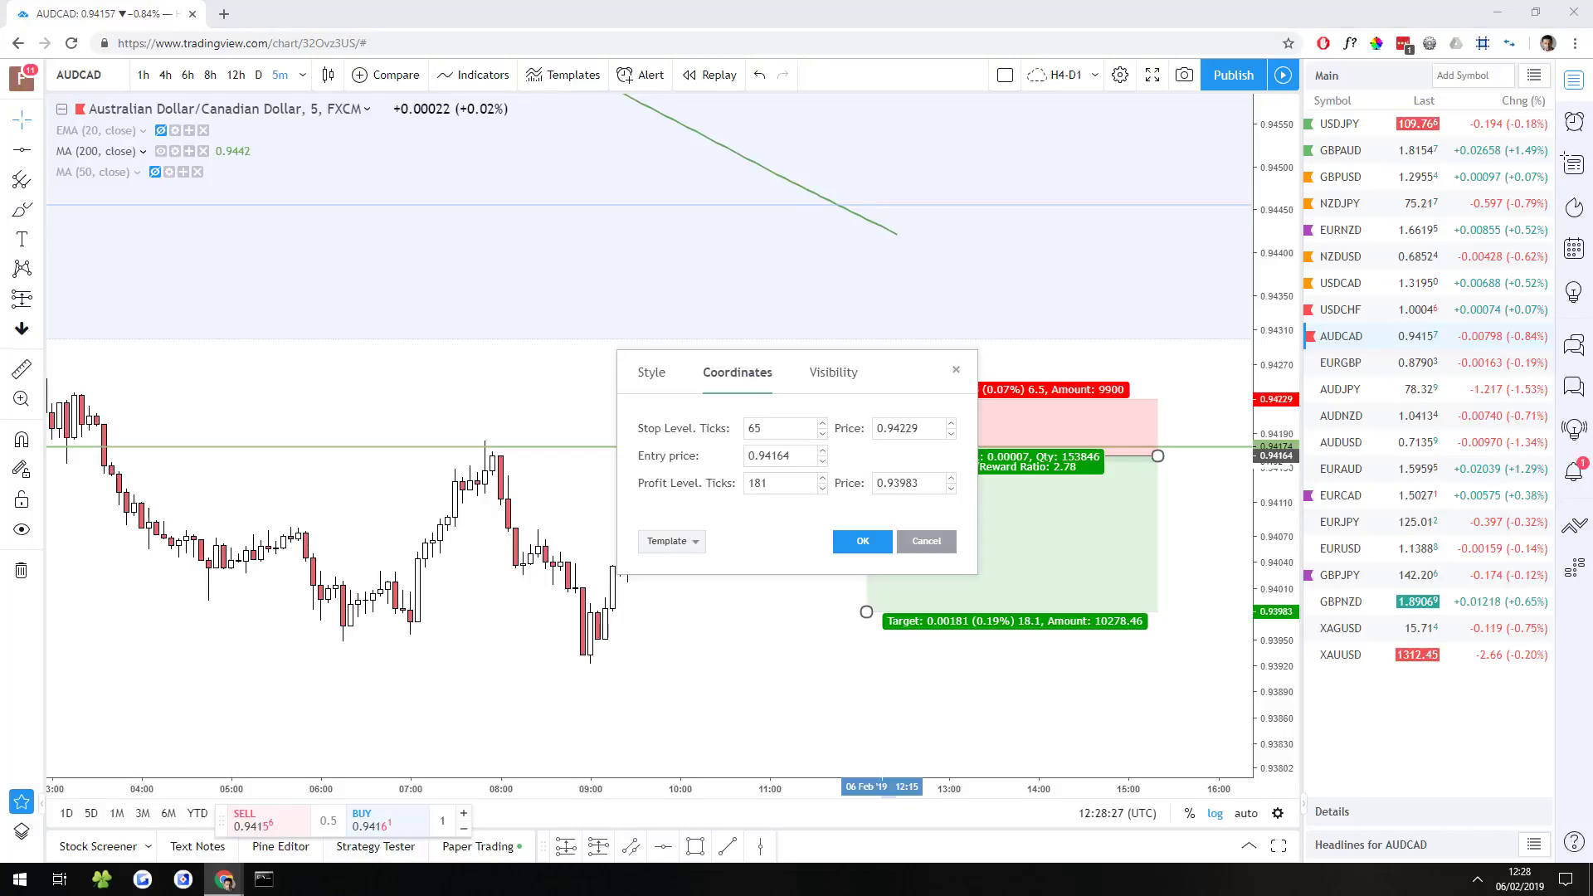
{"action": "double_click", "coordinate": [783, 426]}
{"action": "type", "text": "70"}
{"action": "key", "text": "Return"}
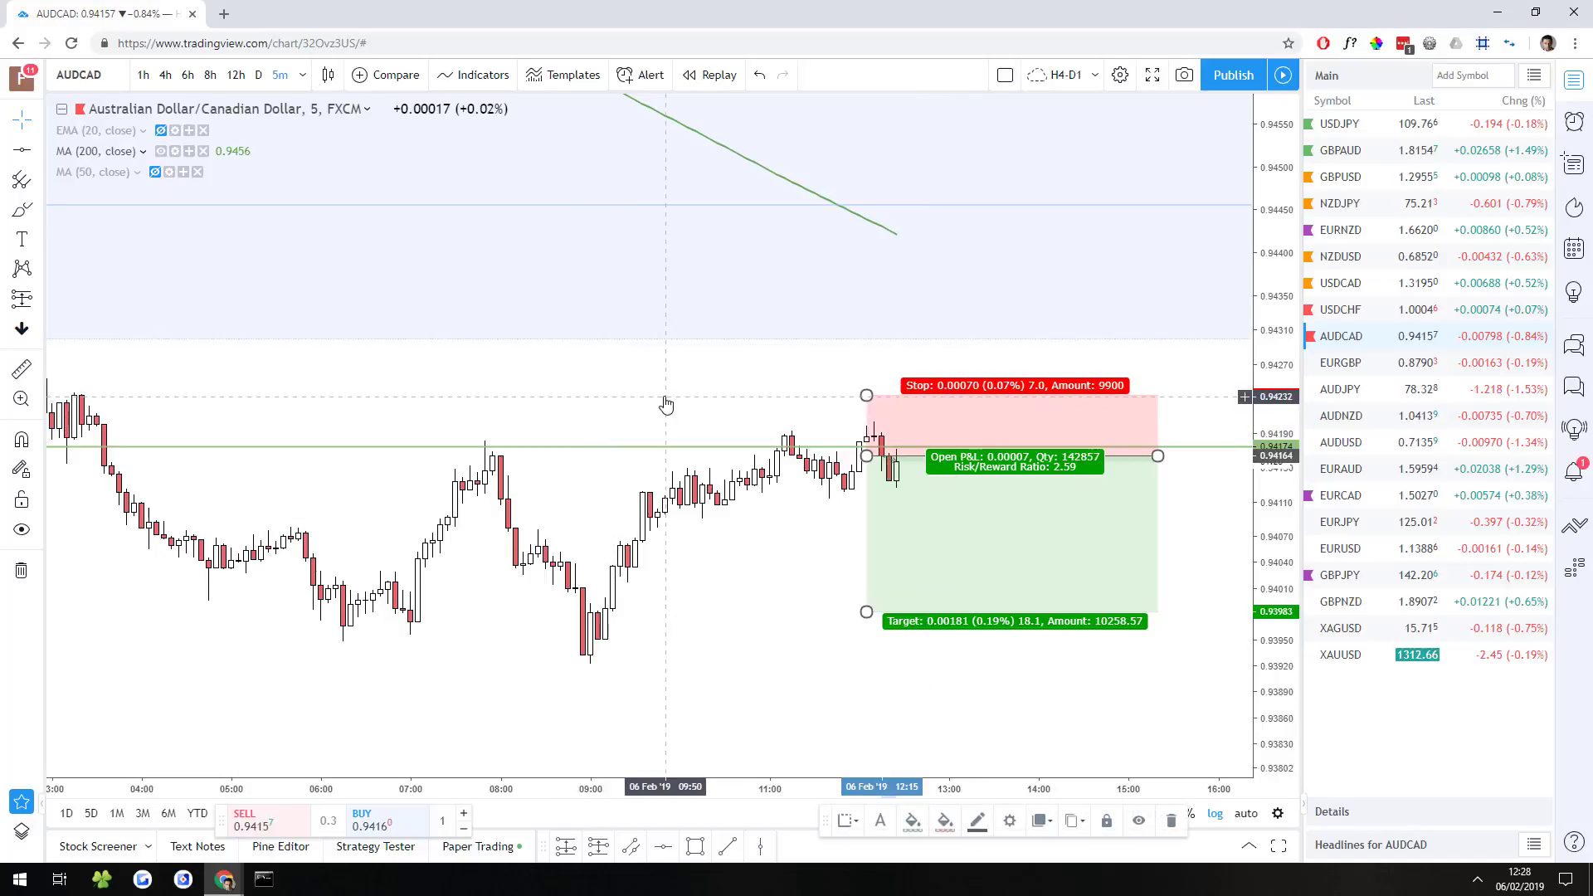
{"action": "double_click", "coordinate": [961, 565]}
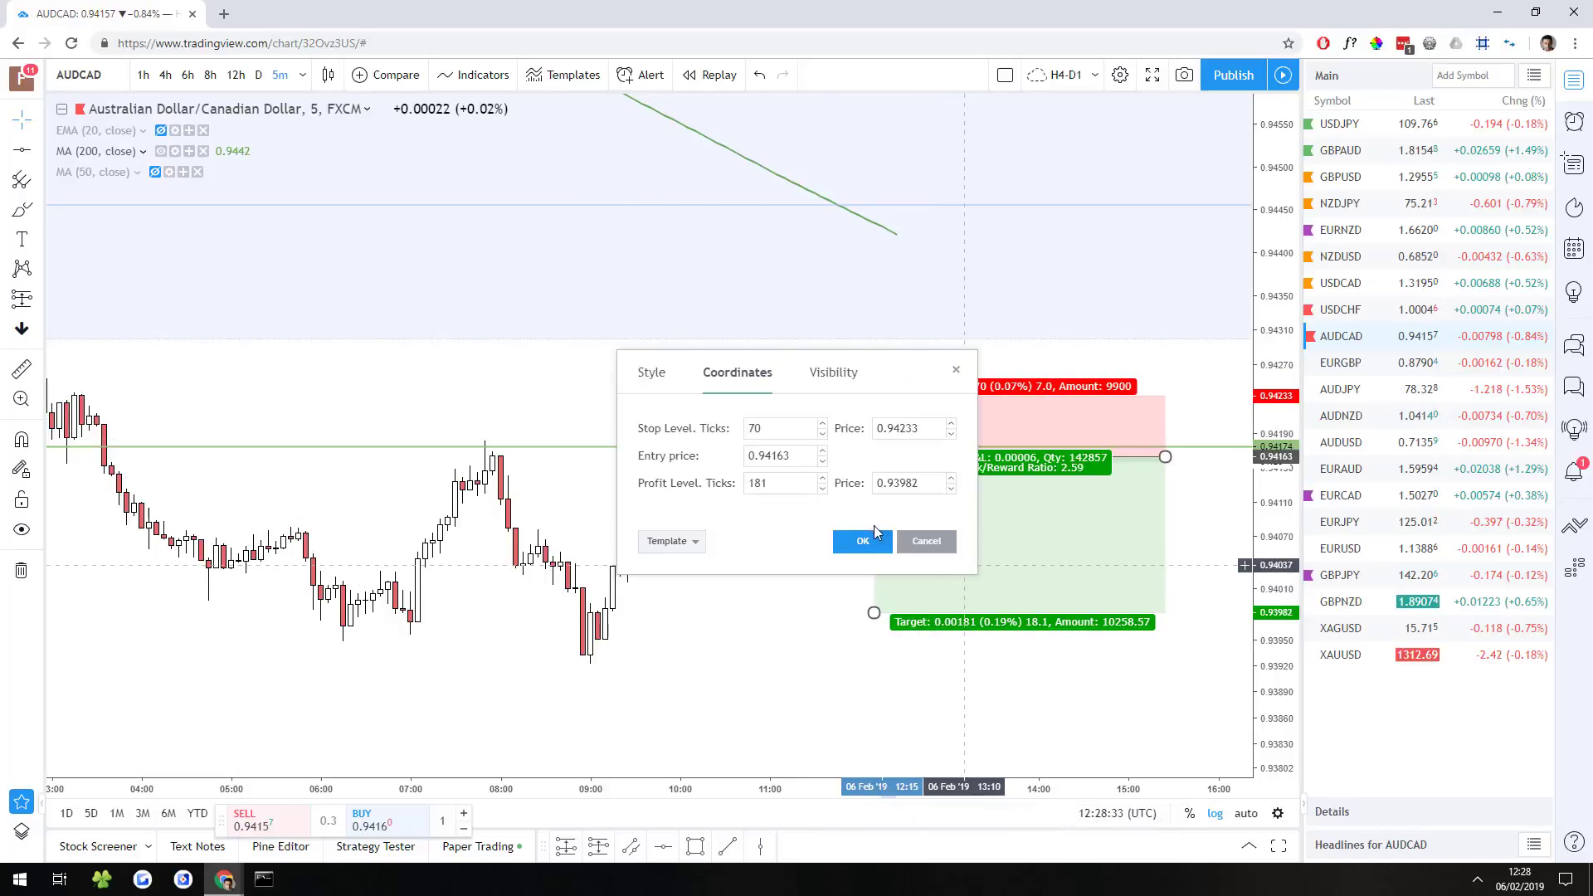
{"action": "left_click", "coordinate": [924, 541]}
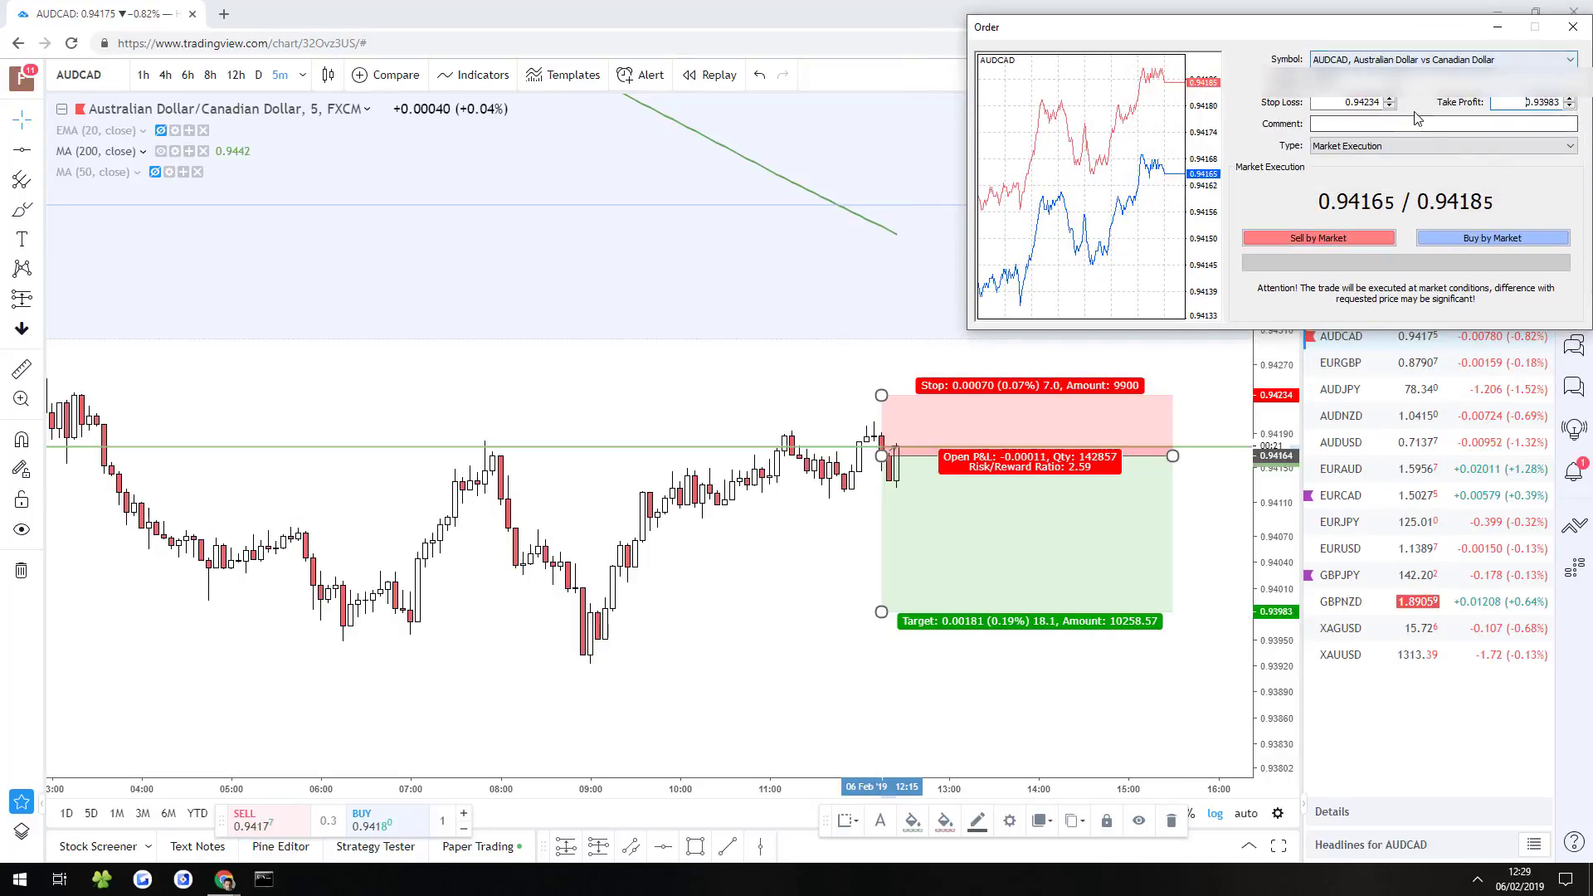
Step: Execute the MetaTrader 4 AUDCAD market sell (SL 0.94234, TP 0.93983) and confirm TradingView's position settings
{"action": "double_click", "coordinate": [944, 542]}
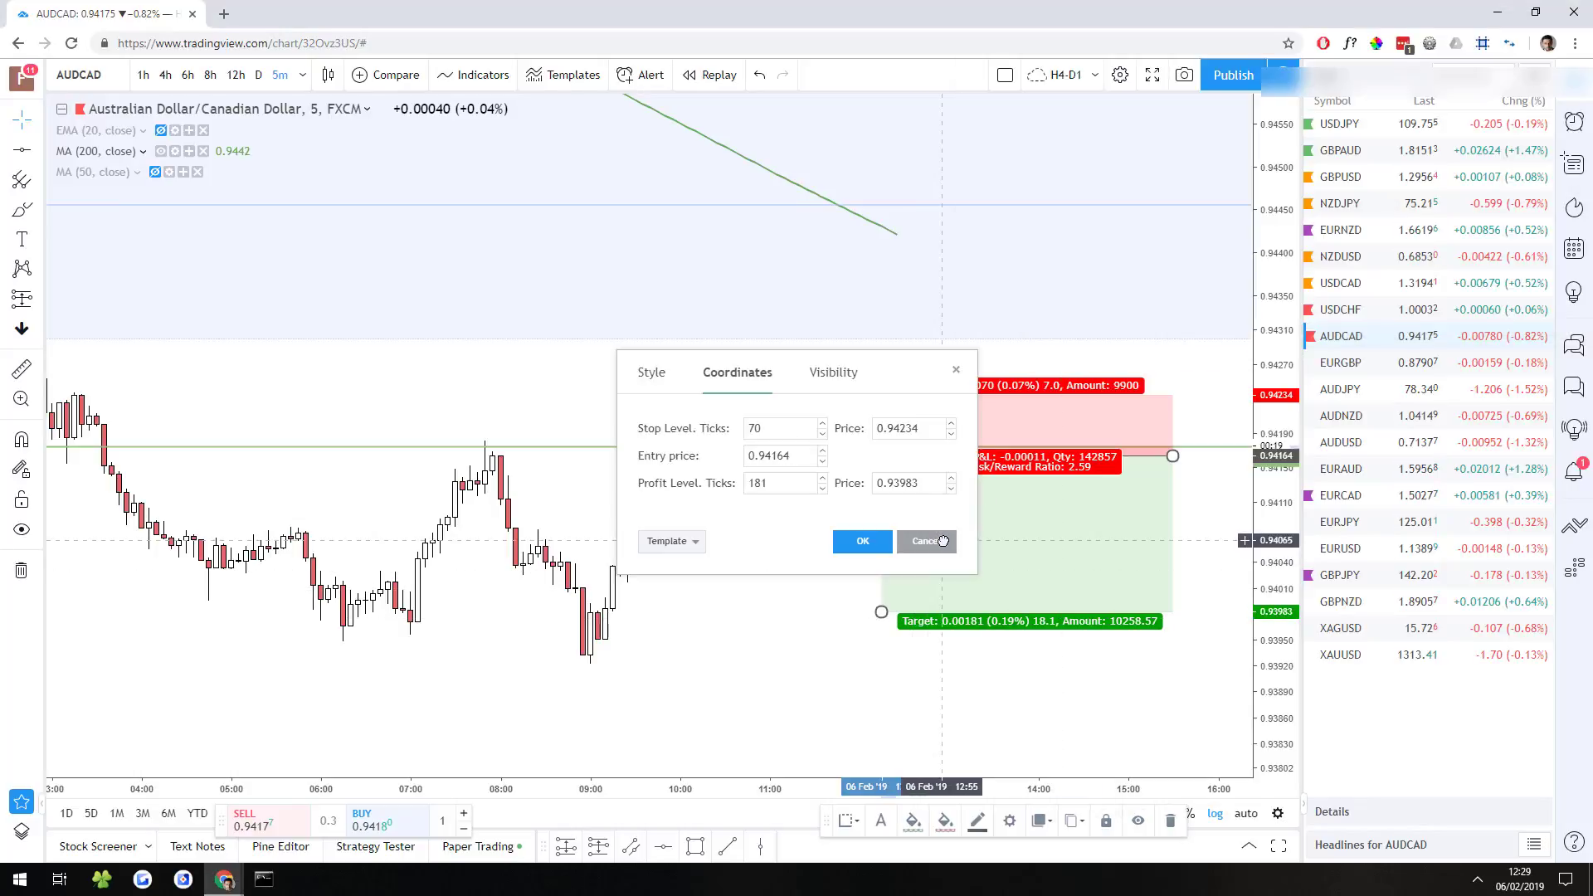
{"action": "left_click", "coordinate": [264, 878]}
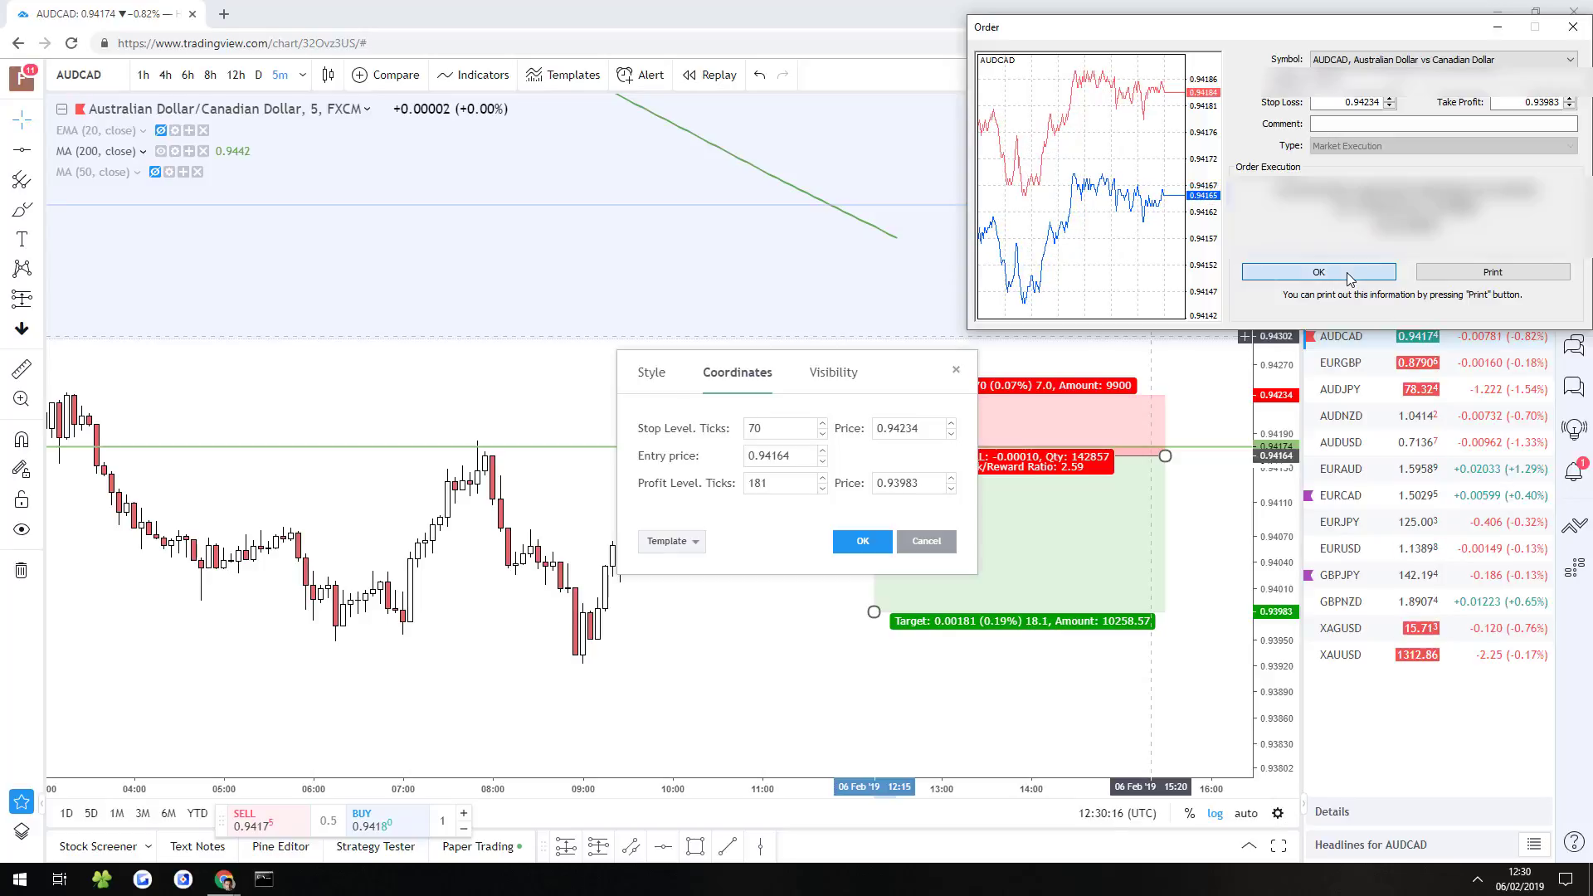
{"action": "left_click", "coordinate": [1347, 278]}
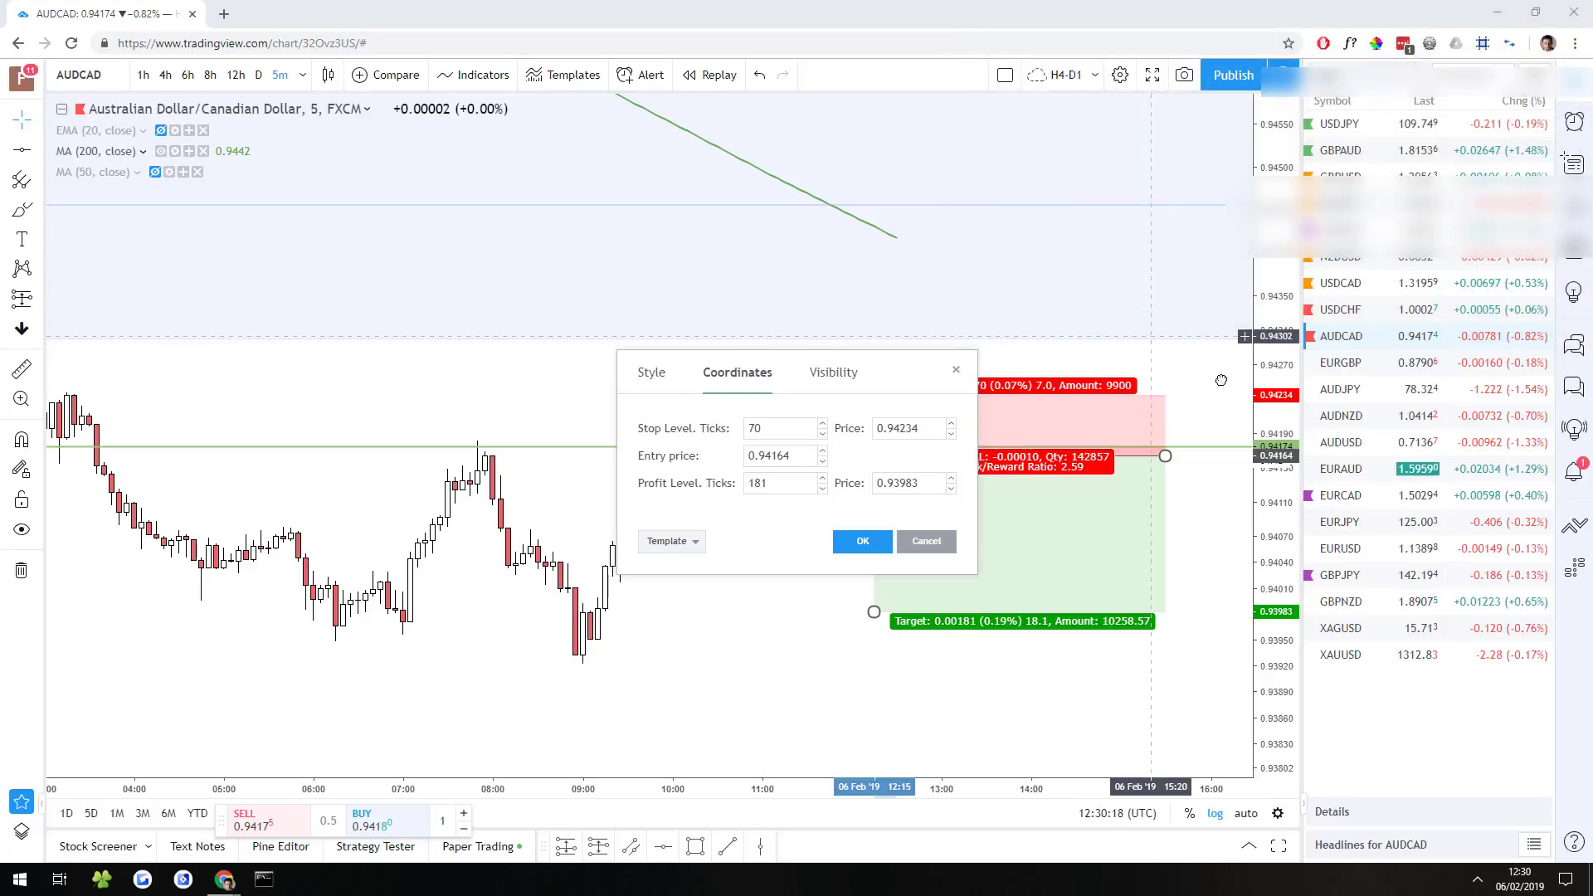
{"action": "left_click", "coordinate": [863, 541]}
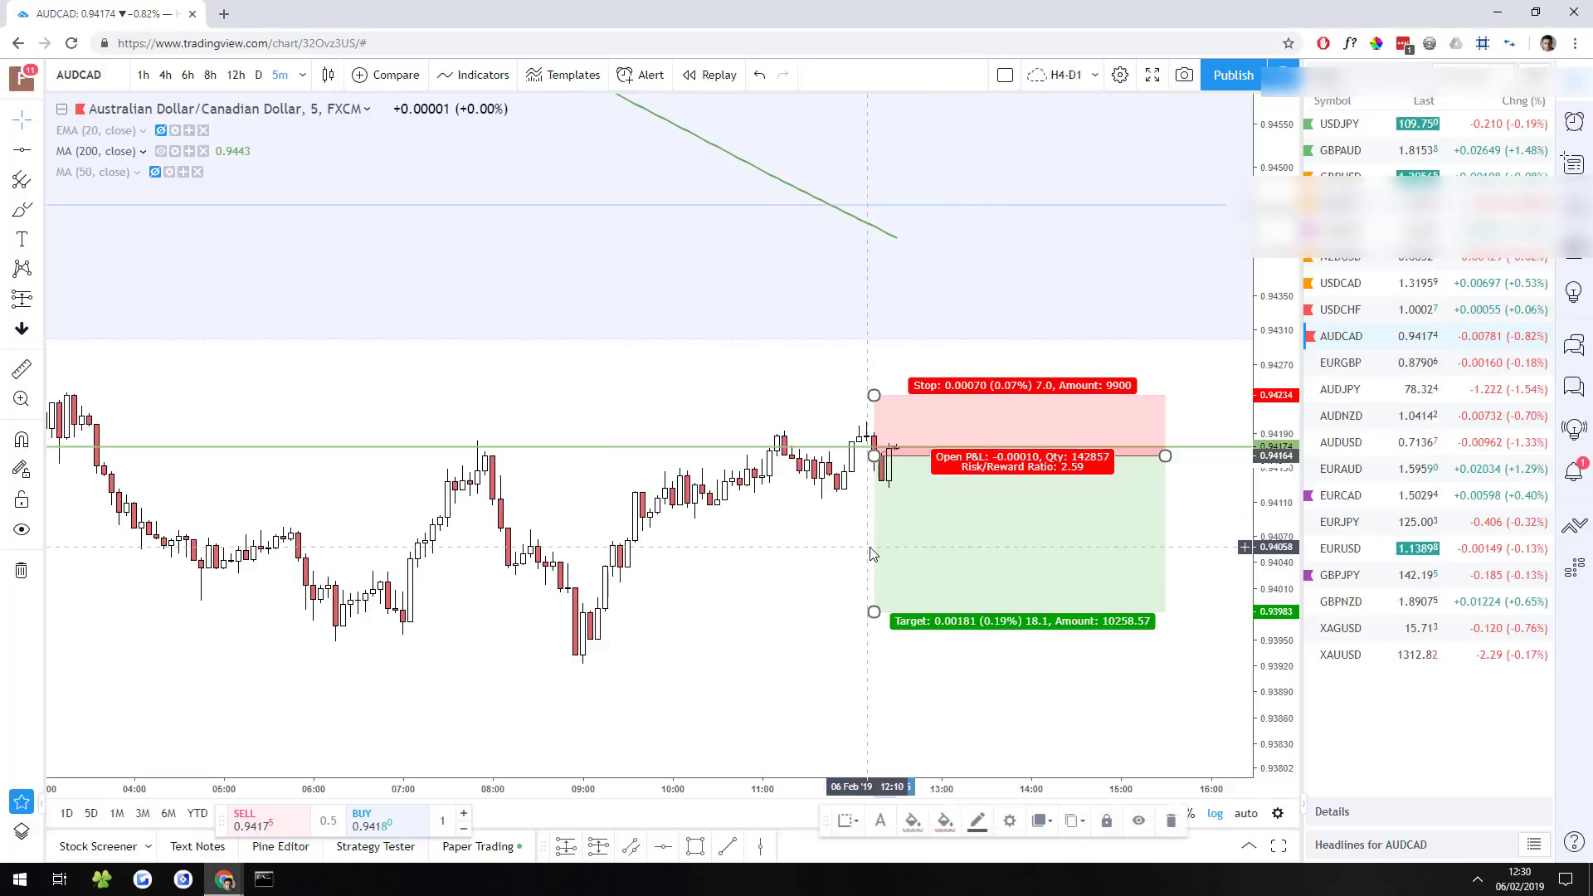
Step: Compress the AUDCAD price scale and drag the green line up to the 0.93963 low
{"action": "left_click", "coordinate": [789, 668]}
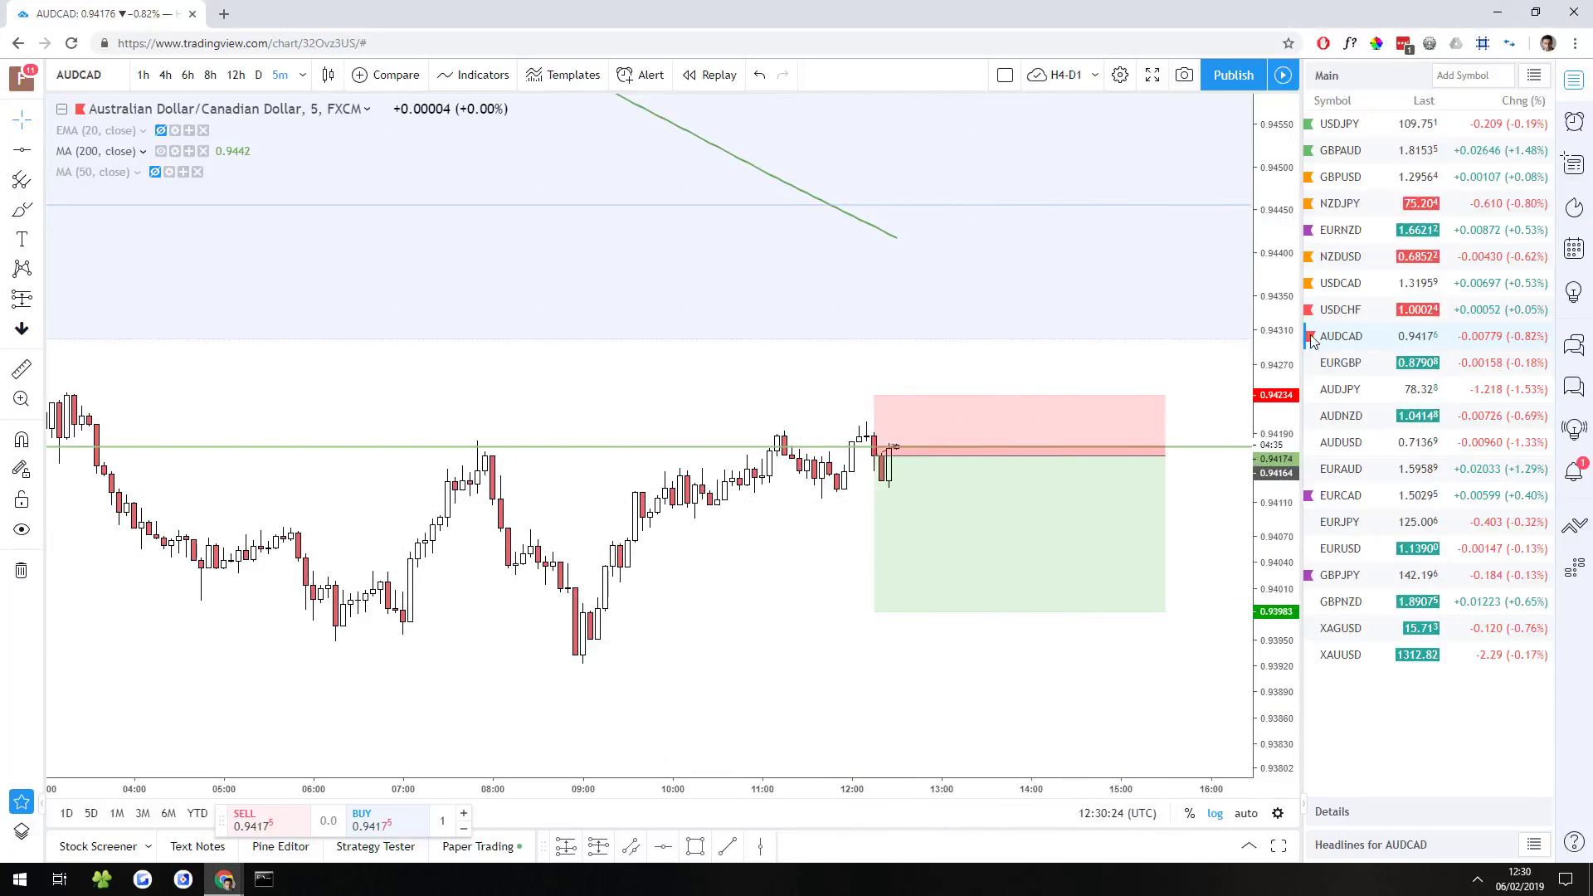
{"action": "left_click_drag", "start_coordinate": [1262, 507], "coordinate": [1258, 556]}
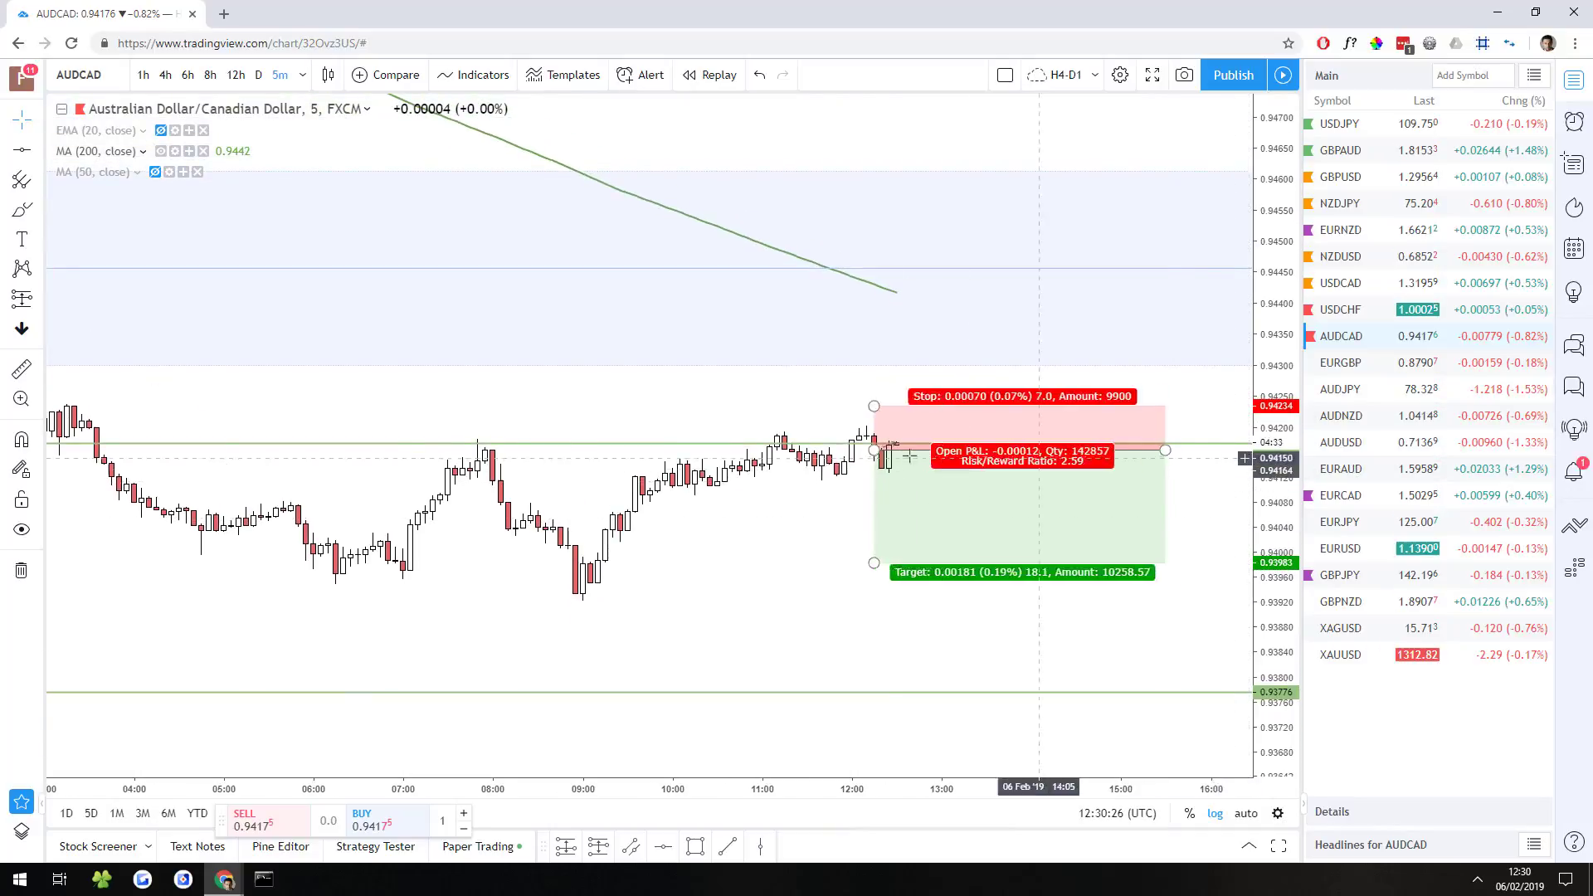
{"action": "scroll", "coordinate": [912, 564], "scroll_direction": "down", "scroll_amount": 3}
{"action": "scroll", "coordinate": [880, 573], "scroll_direction": "up", "scroll_amount": 2}
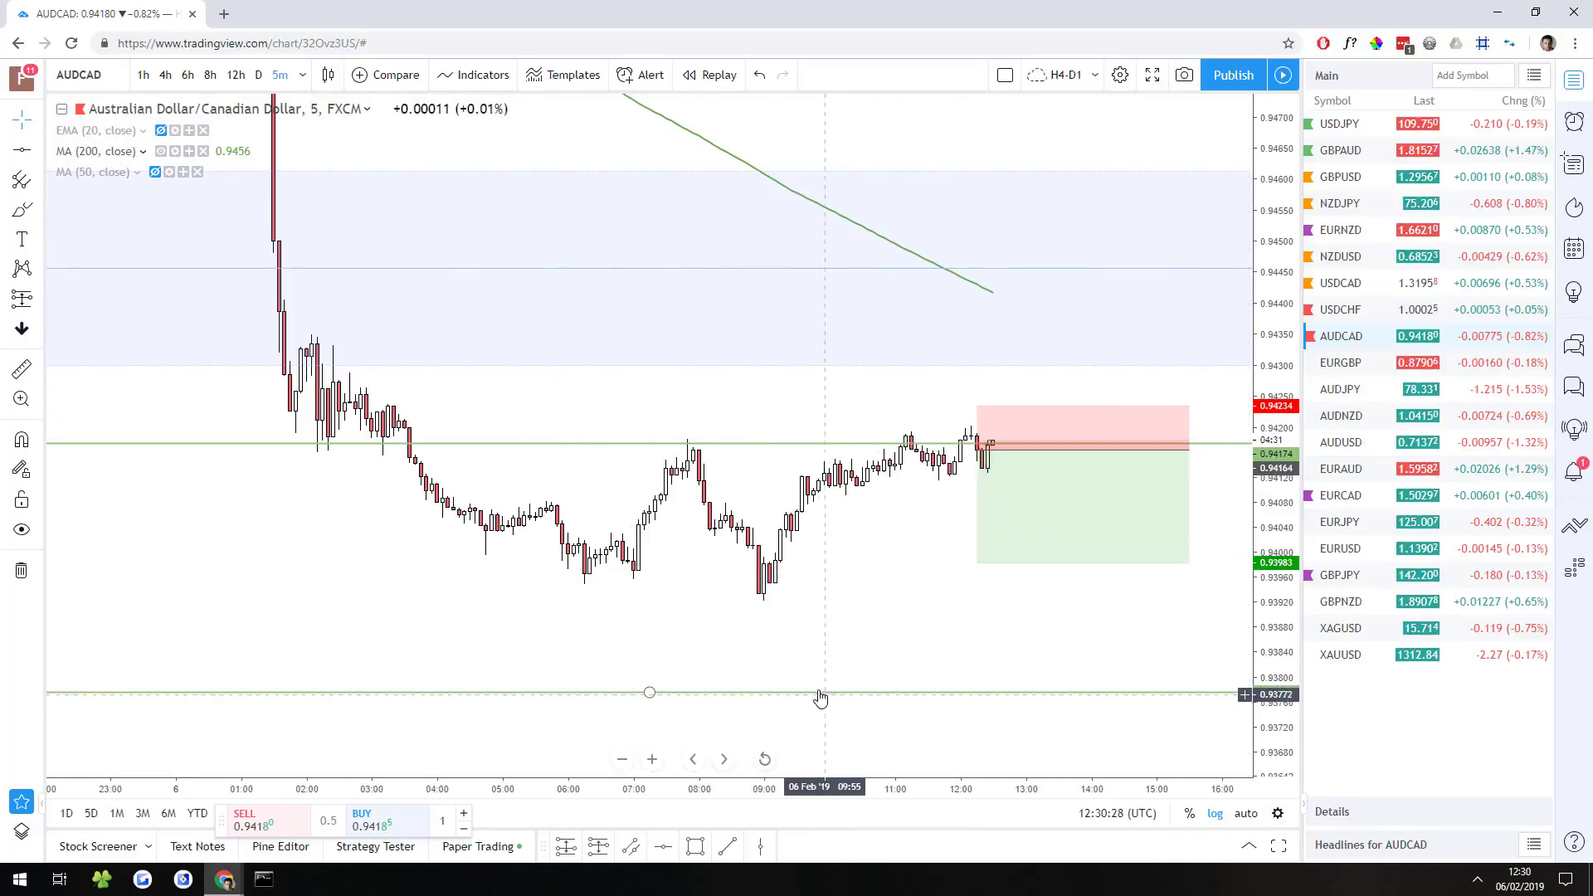
{"action": "left_click_drag", "start_coordinate": [818, 694], "coordinate": [767, 580]}
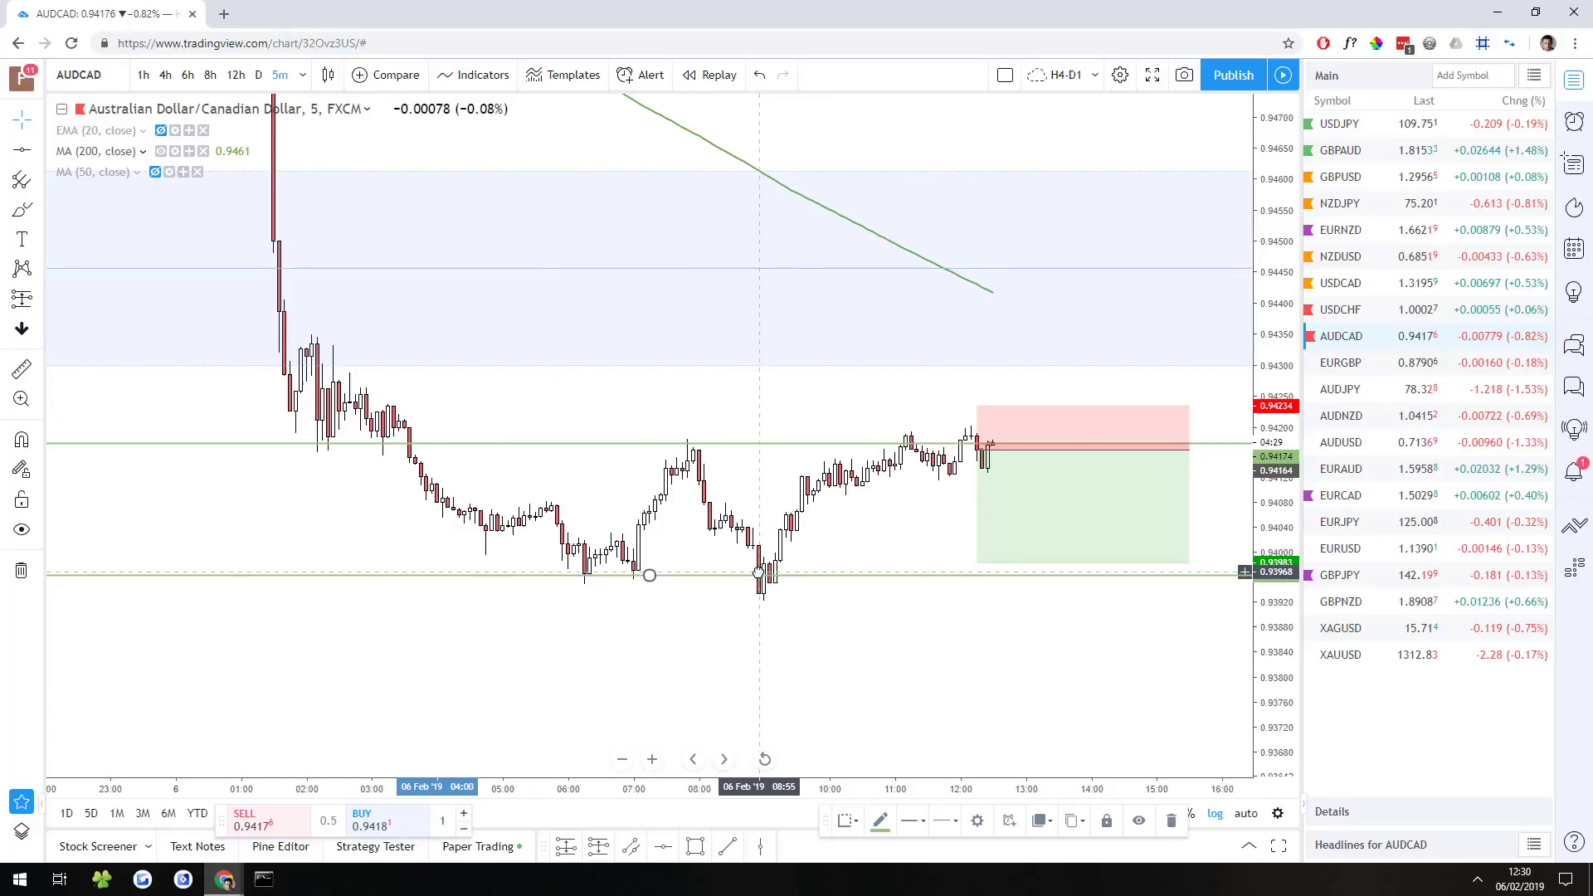
{"action": "left_click", "coordinate": [882, 651]}
{"action": "mouse_move", "coordinate": [883, 652]}
{"action": "left_mouse_down"}
{"action": "mouse_move", "coordinate": [879, 704]}
{"action": "mouse_move", "coordinate": [840, 703]}
{"action": "left_mouse_up"}
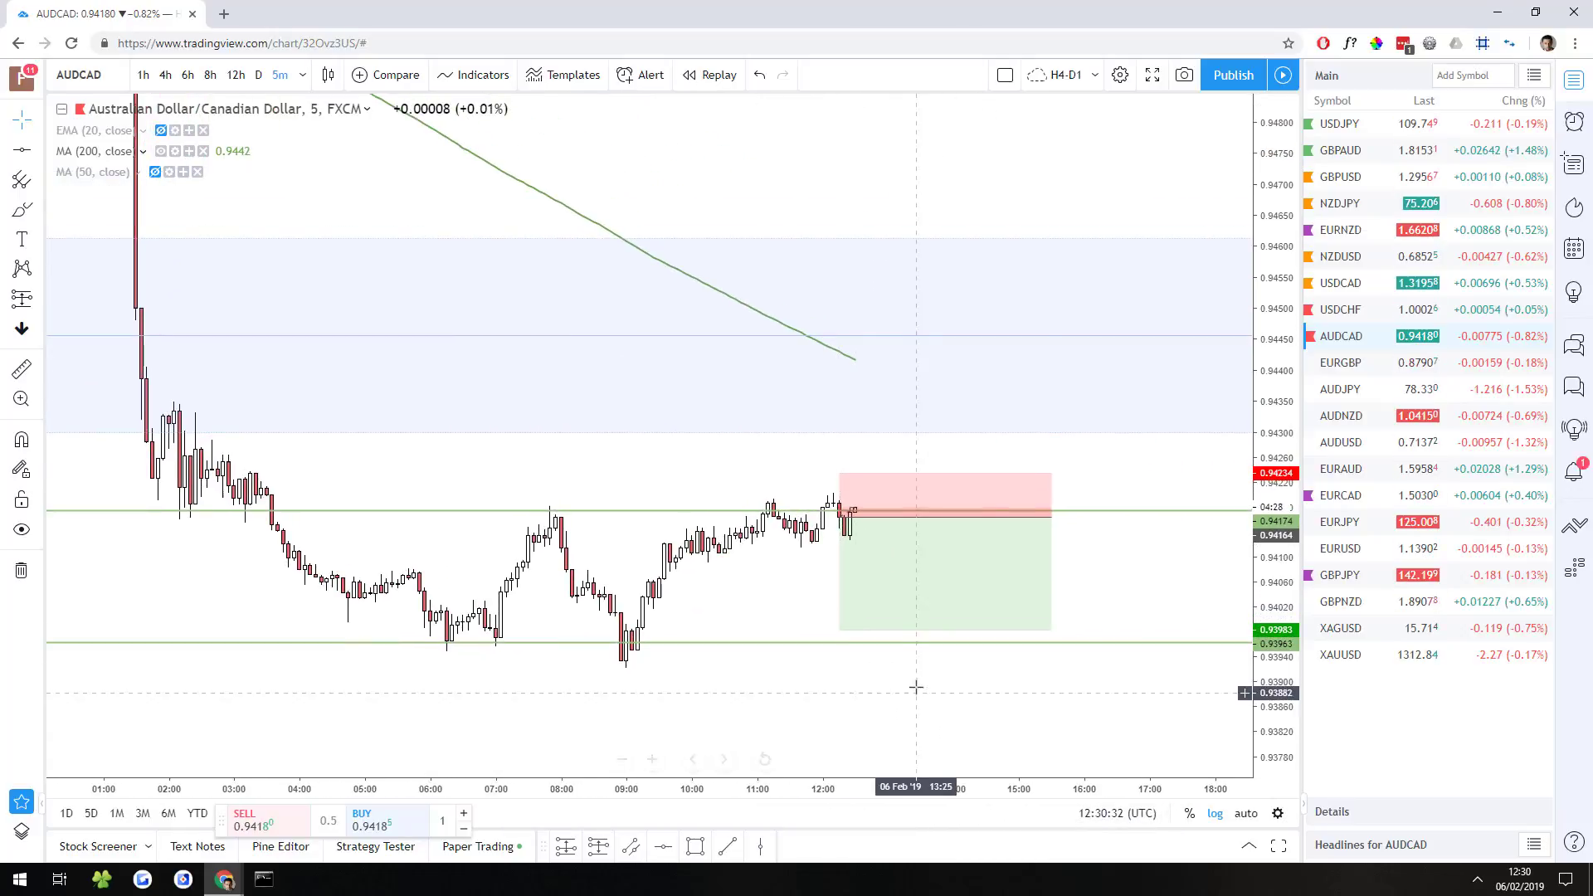
{"action": "left_click_drag", "start_coordinate": [1165, 472], "coordinate": [1152, 379]}
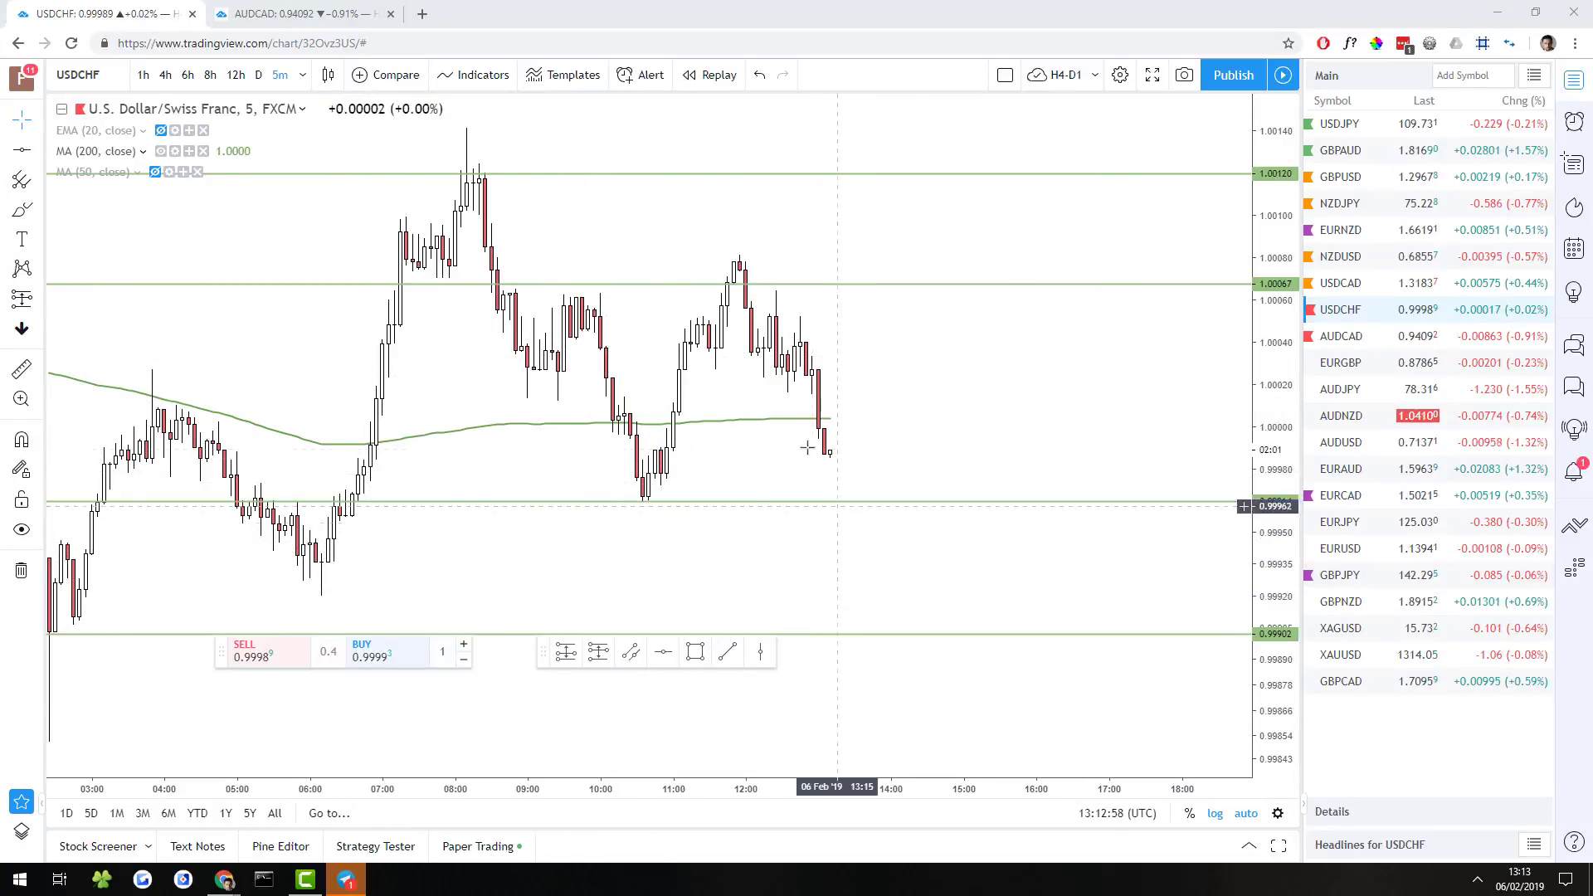
Step: Show AUDCAD and frame the short position spanning stop 0.94234, entry 0.94164, target 0.93983
{"action": "left_click", "coordinate": [1413, 338]}
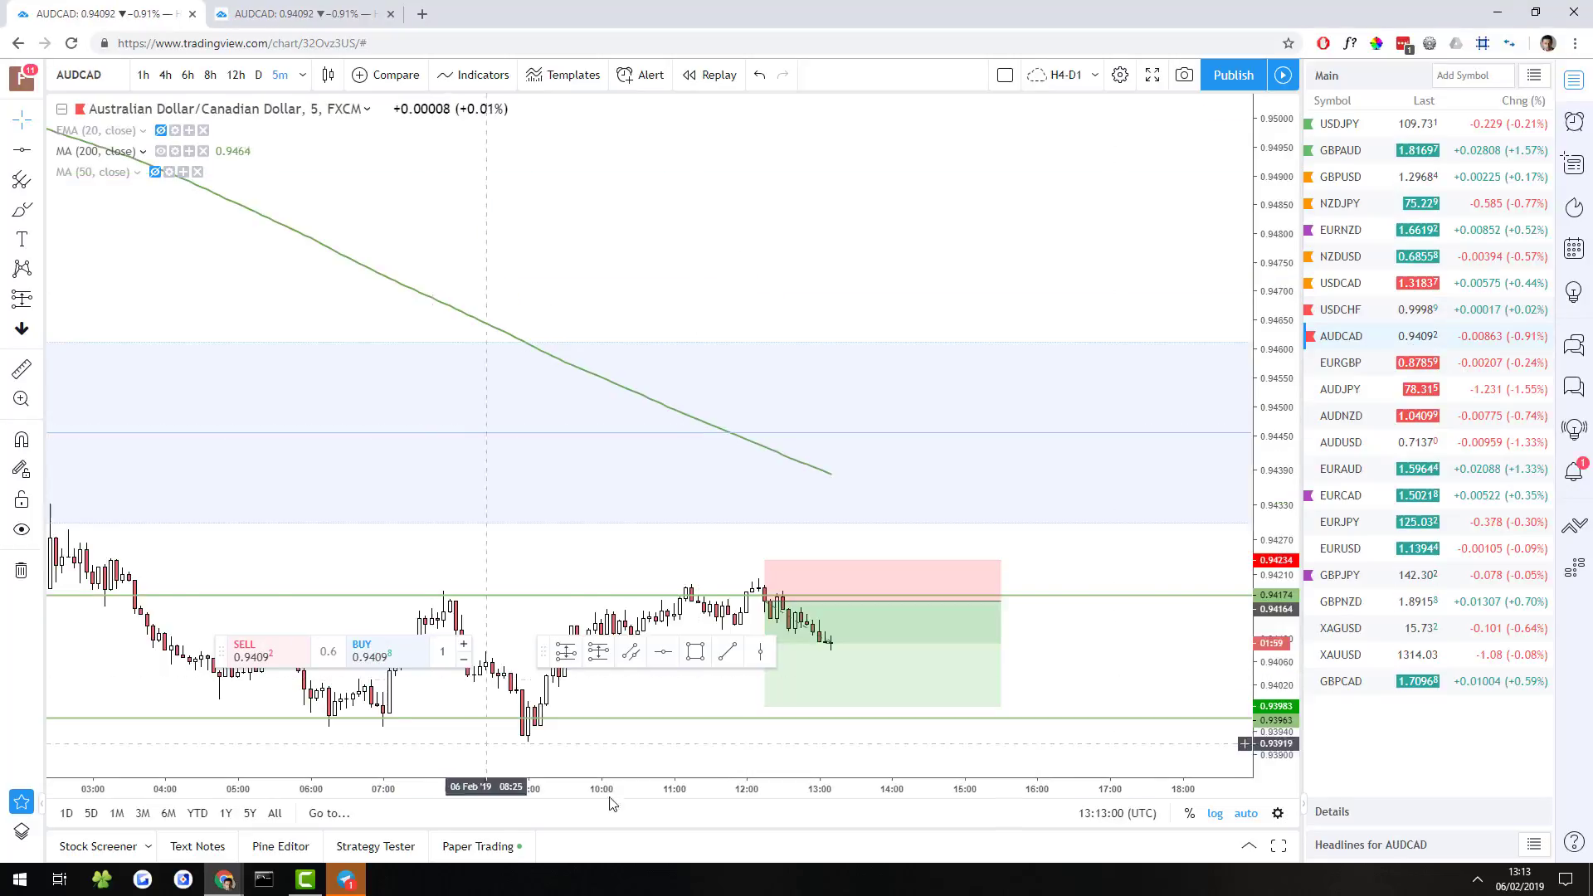
{"action": "left_click_drag", "start_coordinate": [1085, 579], "coordinate": [996, 212]}
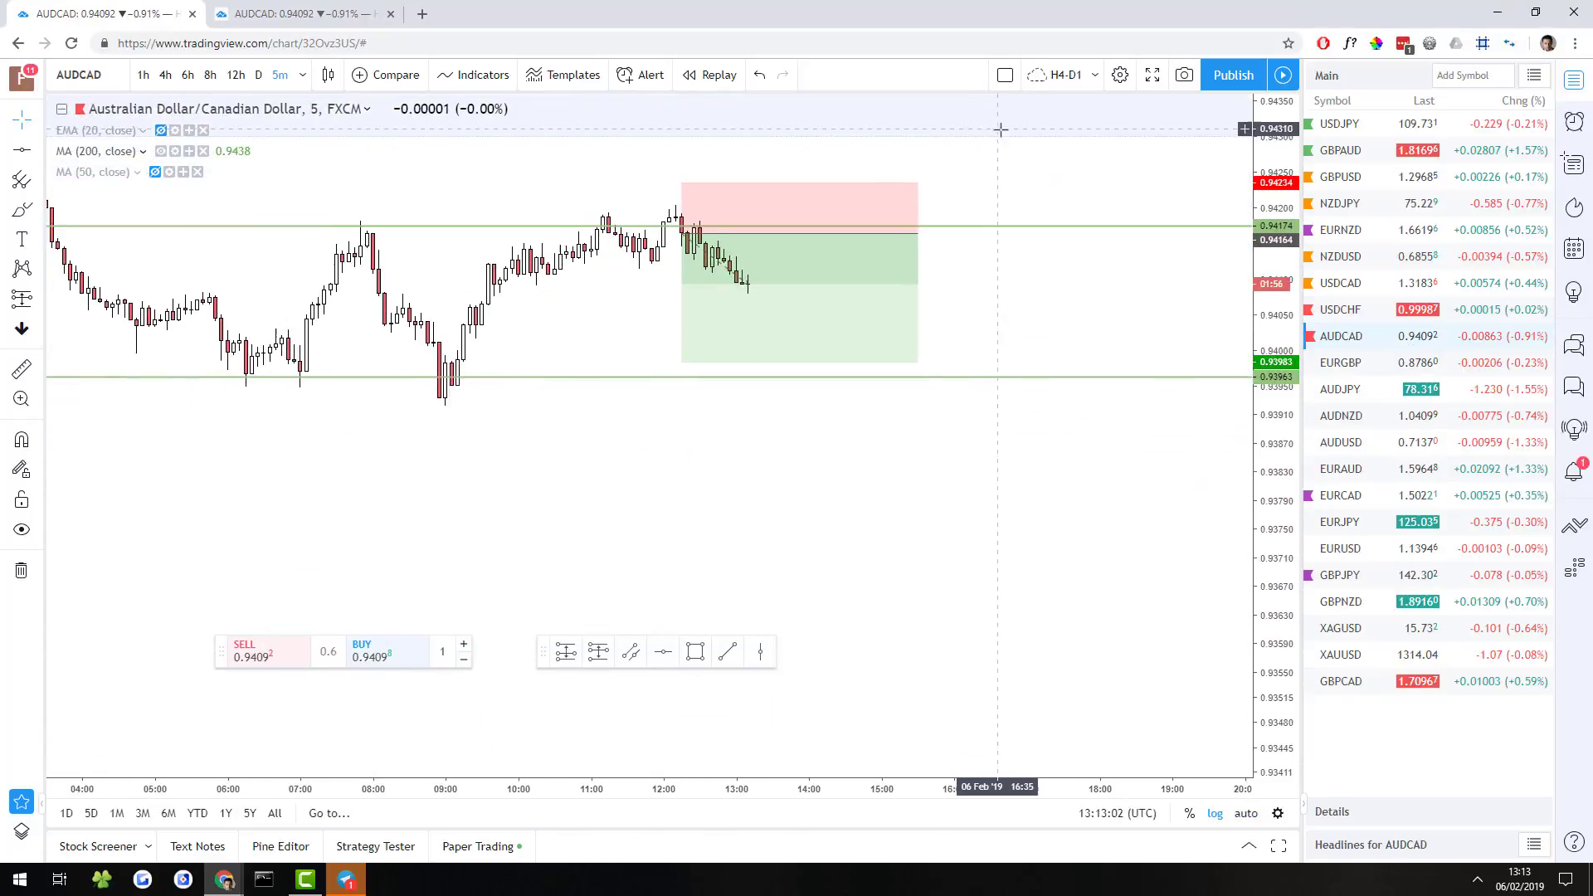
{"action": "left_click_drag", "start_coordinate": [903, 648], "coordinate": [905, 655]}
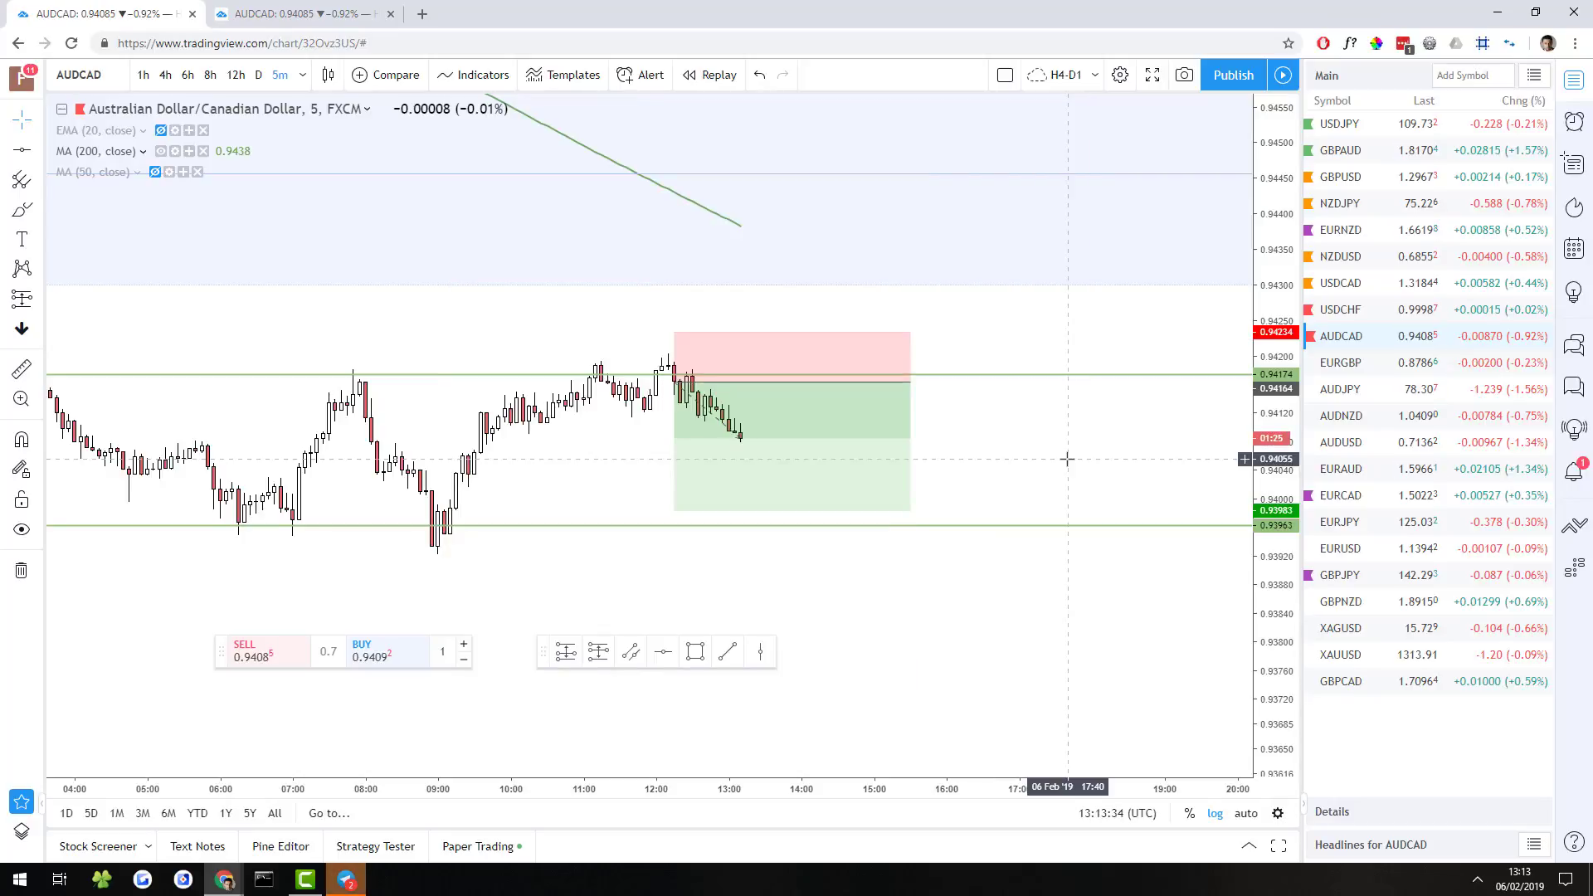
{"action": "scroll", "coordinate": [1104, 473], "scroll_direction": "up", "scroll_amount": 1}
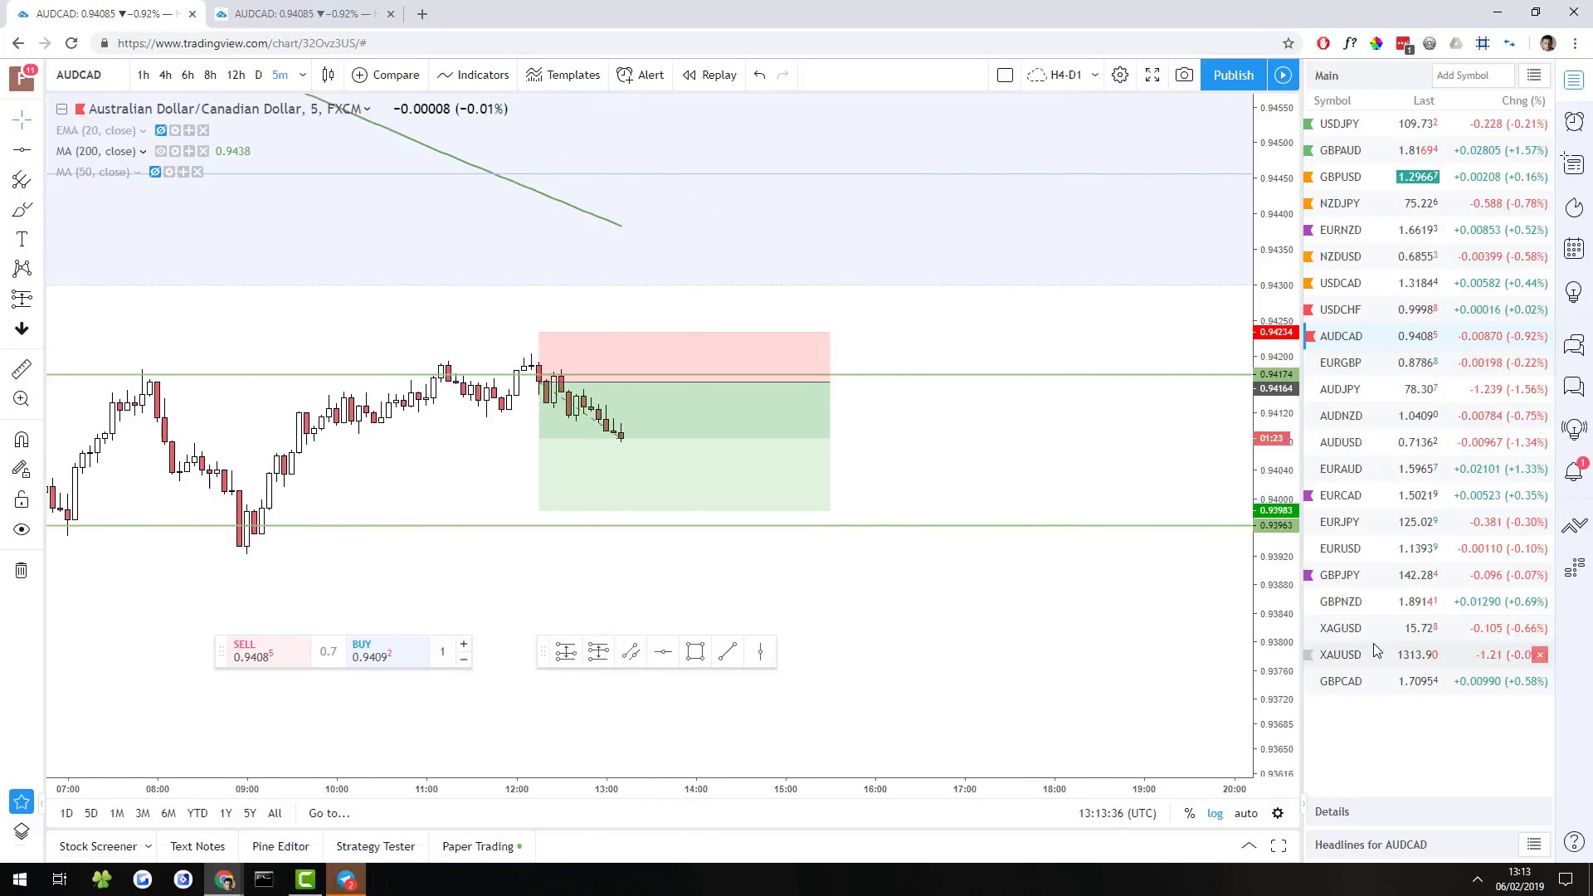
Step: Review the AUDCAD short position, then switch the chart to USDCHF on 5 minutes
{"action": "scroll", "coordinate": [1241, 448], "scroll_direction": "left", "scroll_amount": 5}
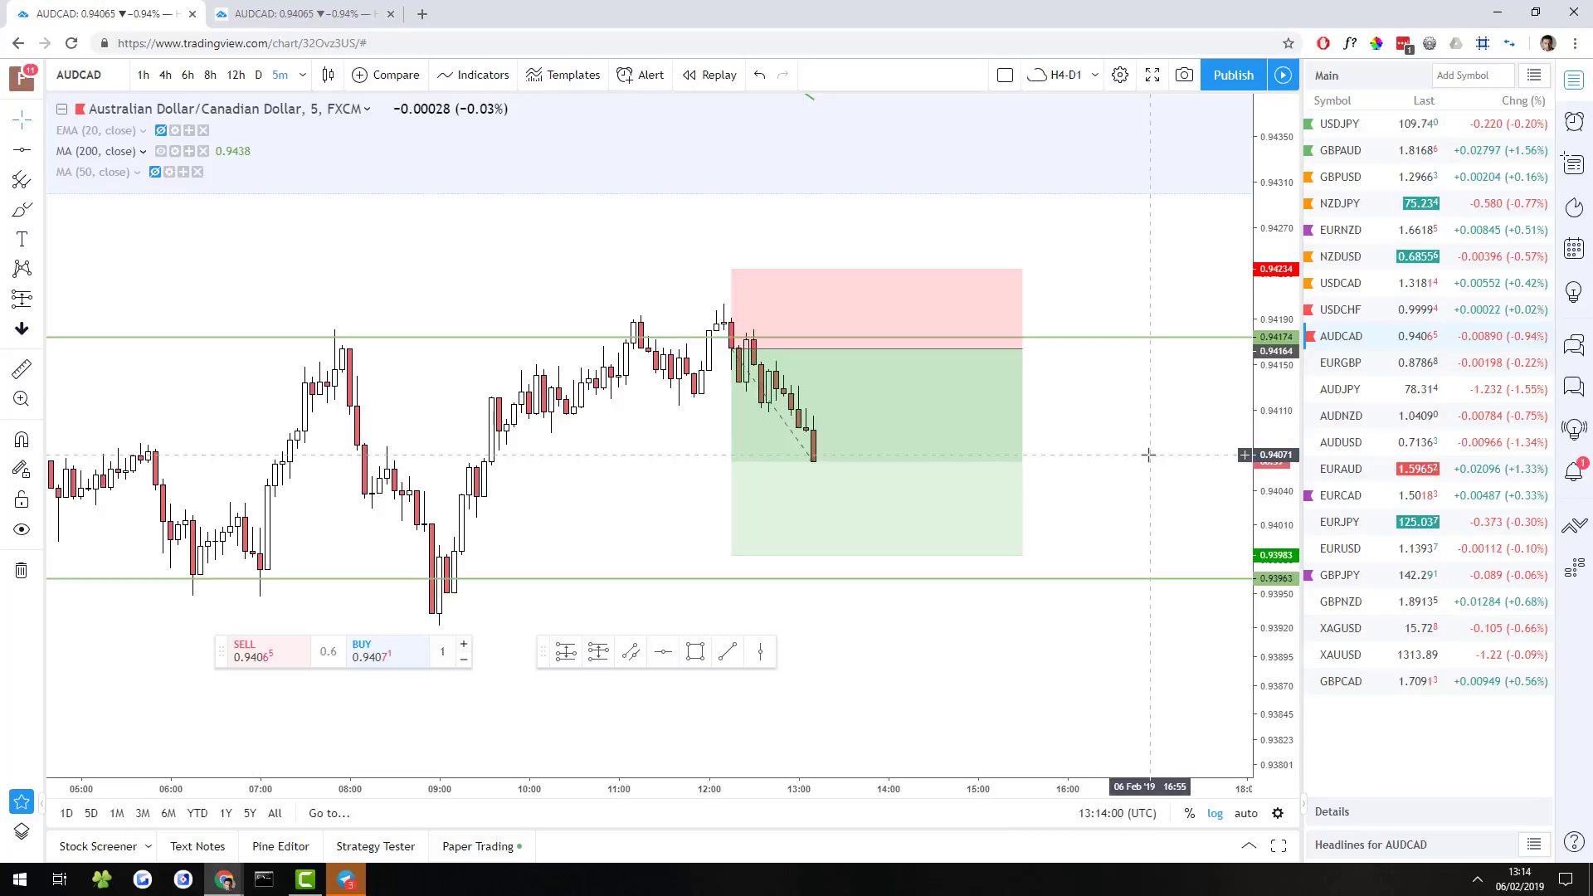
{"action": "left_click", "coordinate": [1325, 313]}
{"action": "left_click", "coordinate": [1347, 337]}
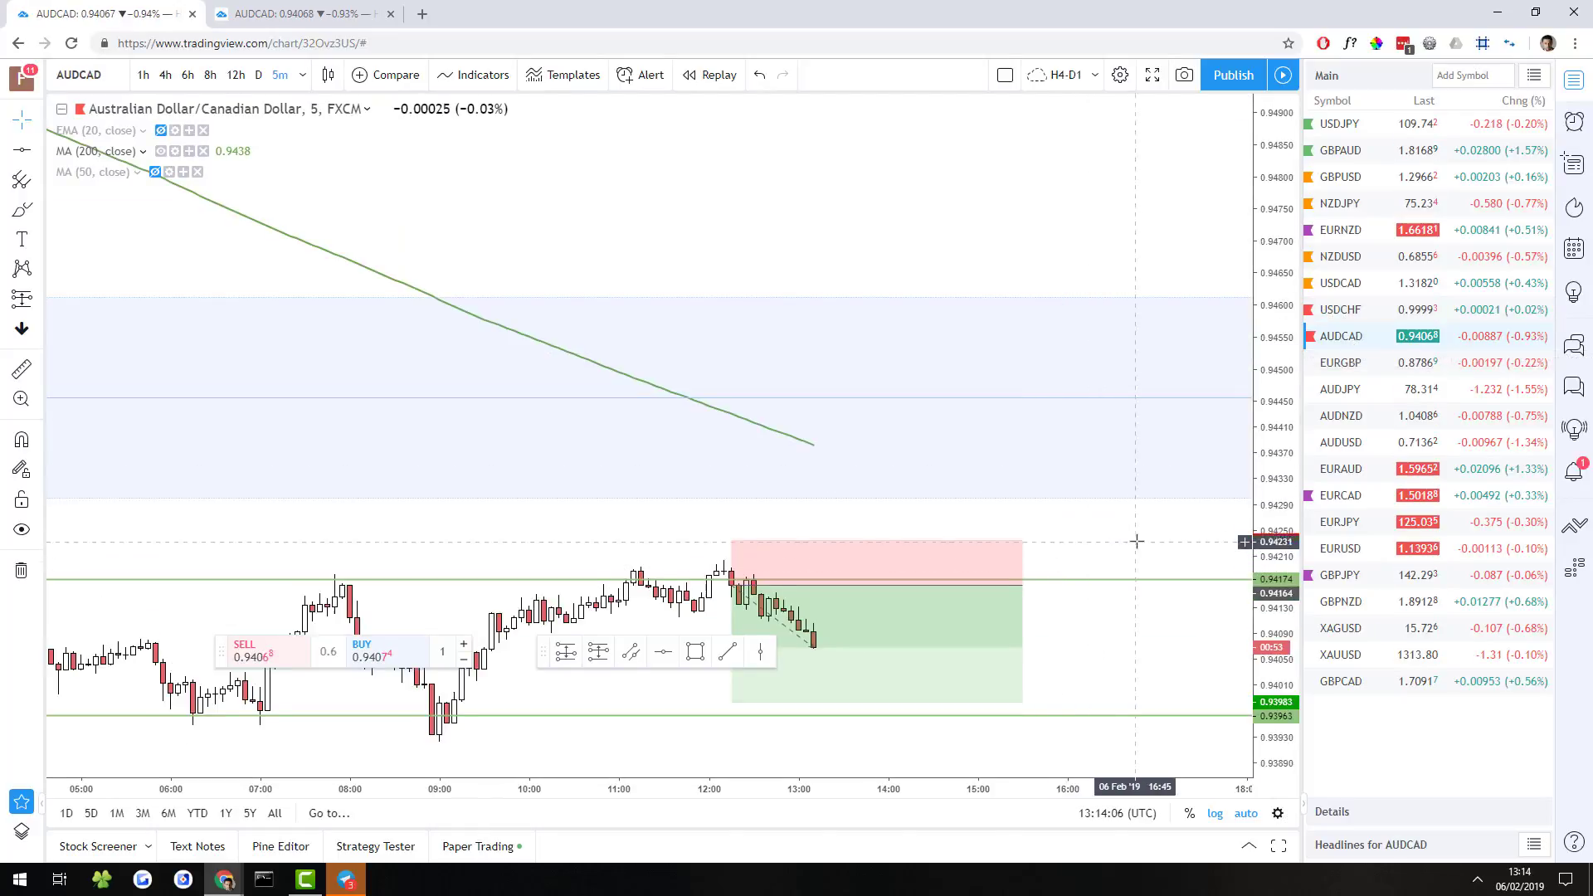
{"action": "scroll", "coordinate": [1134, 540], "scroll_direction": "right", "scroll_amount": 3}
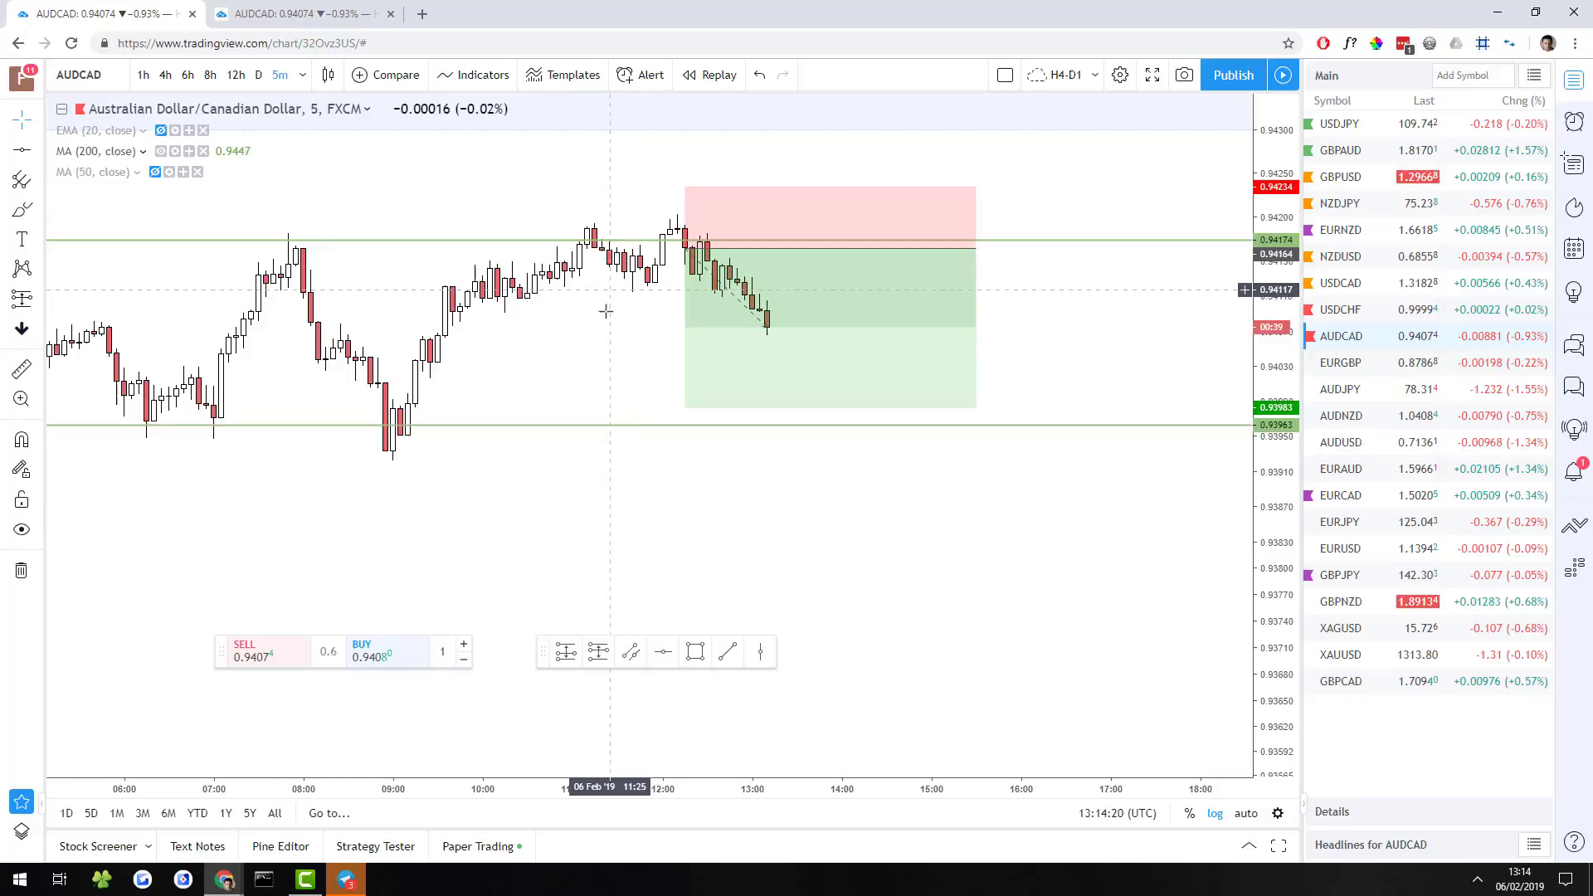
{"action": "left_click", "coordinate": [1348, 307]}
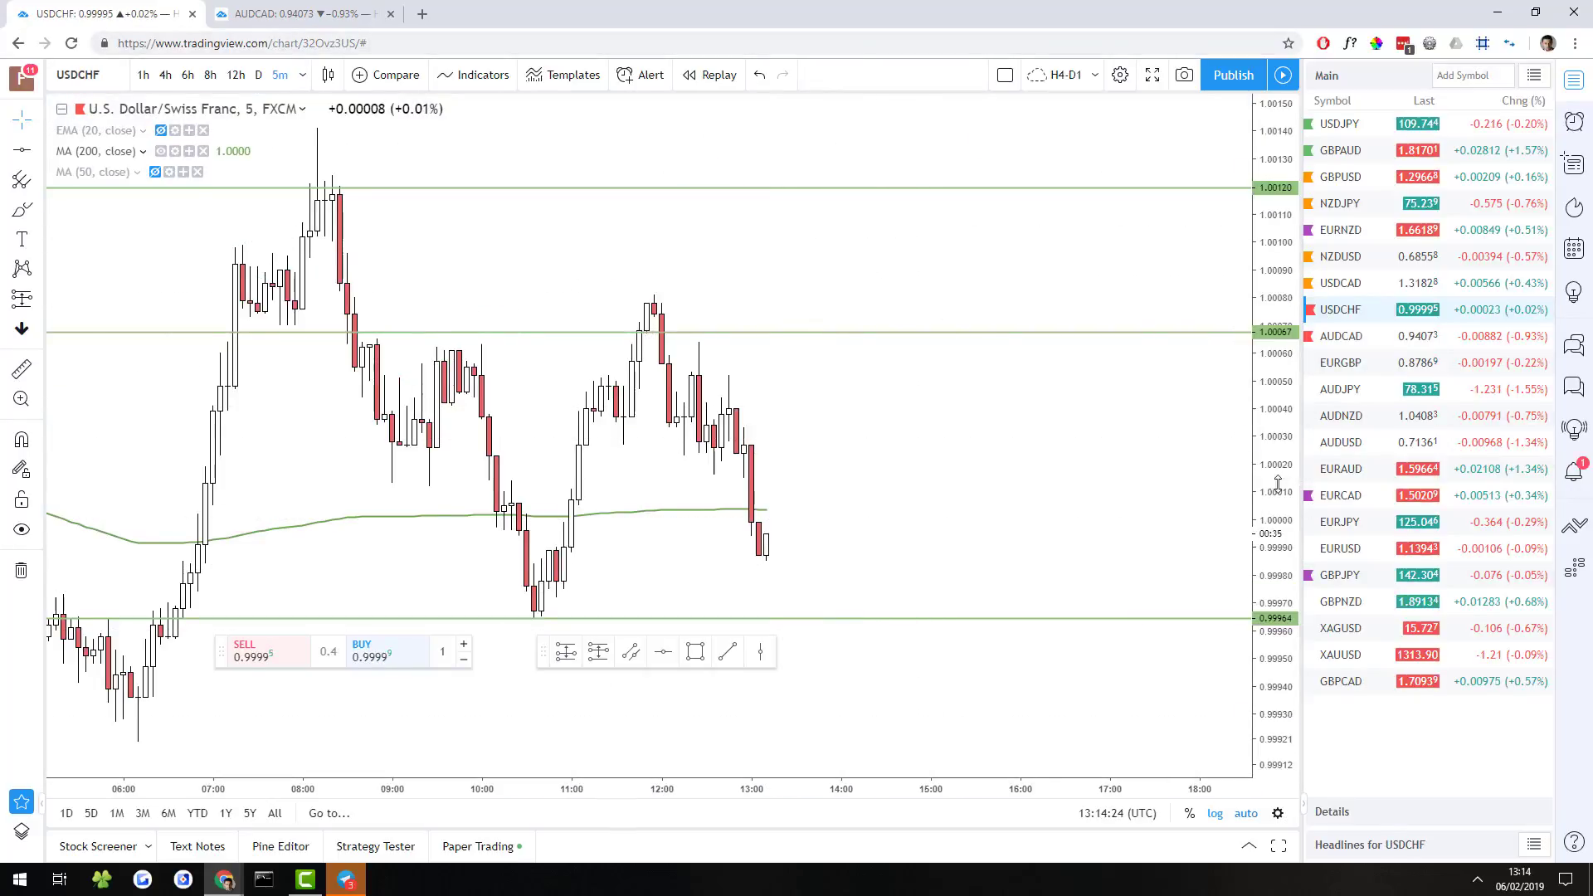
Step: Squeeze the USDCHF price scale and pan until the 0.99902 level line shows
{"action": "left_click_drag", "start_coordinate": [1278, 484], "coordinate": [1278, 556]}
{"action": "left_click_drag", "start_coordinate": [1031, 644], "coordinate": [1014, 502]}
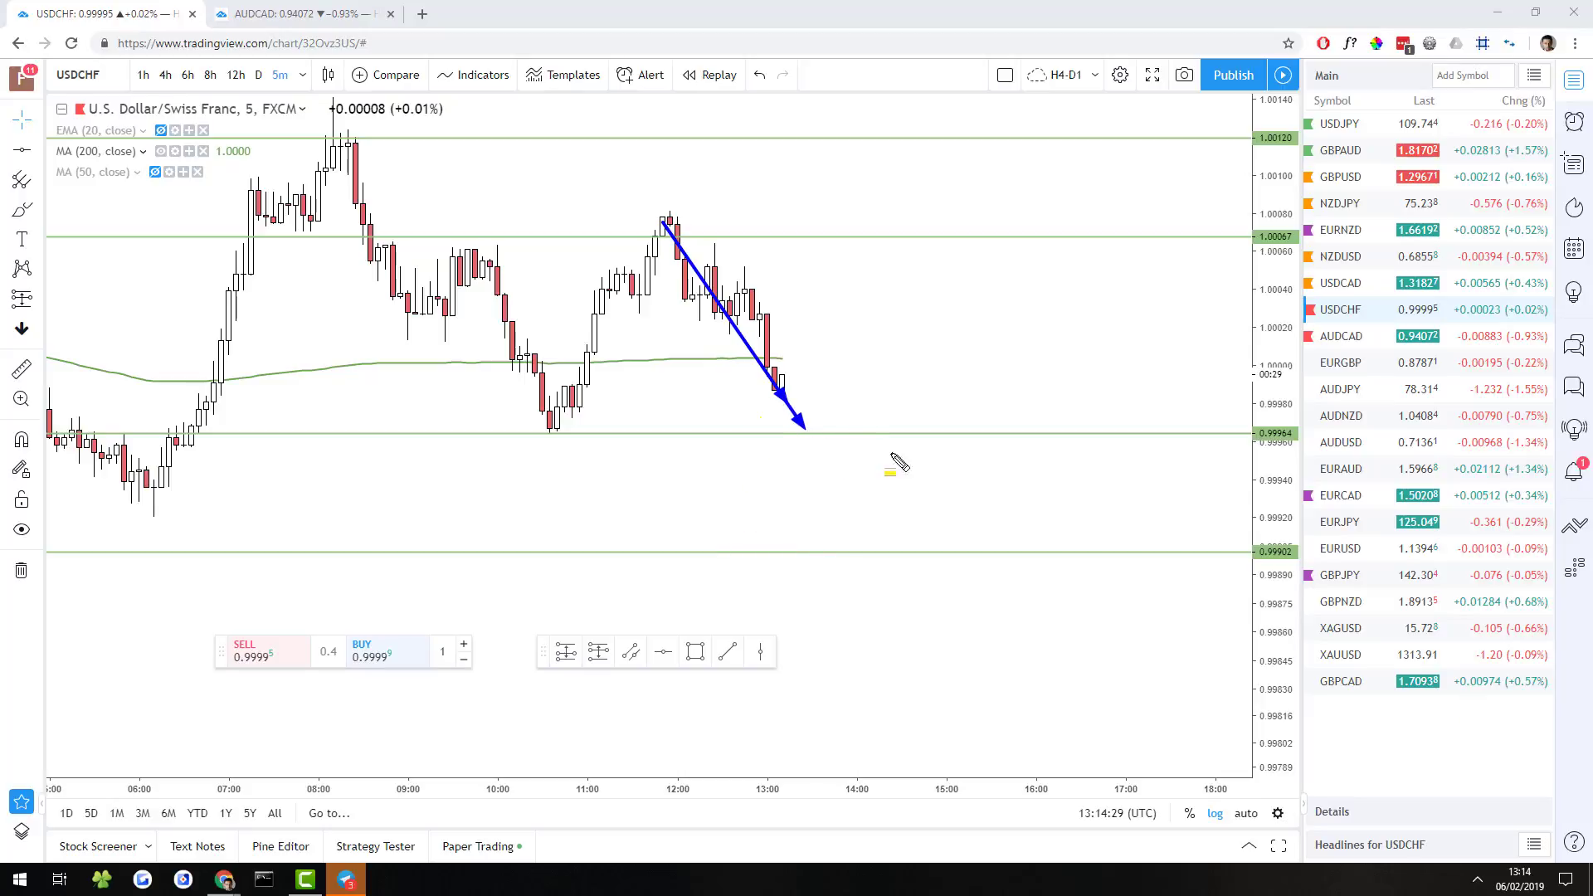
{"action": "left_click_drag", "start_coordinate": [892, 462], "coordinate": [961, 463]}
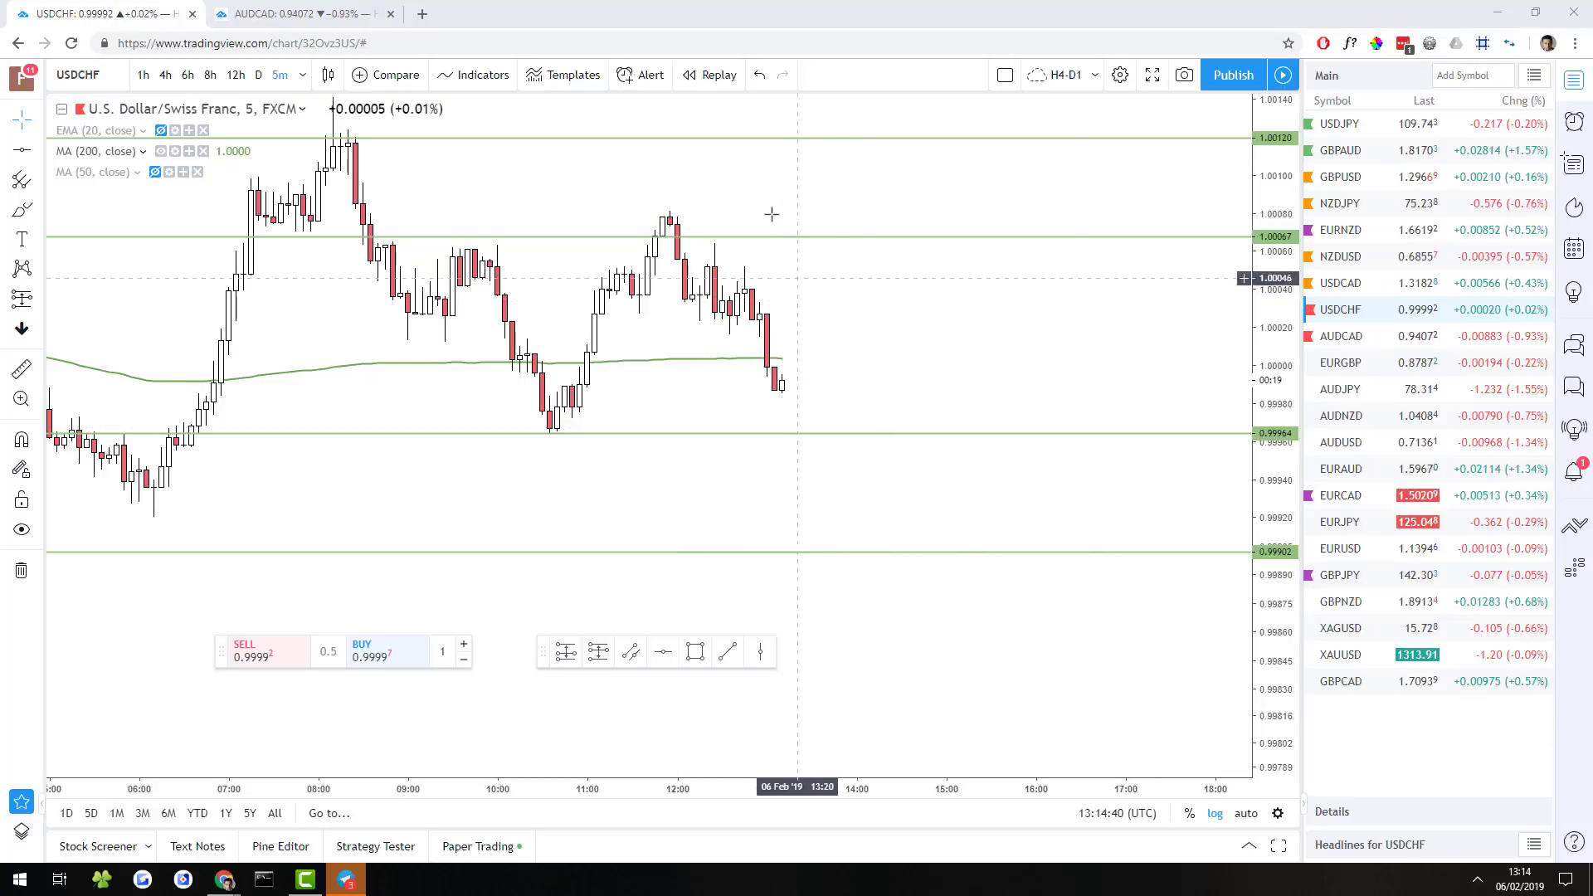
Step: Add a USDCHF alert for crossing 0.99969, expiring 2019-03-06 at 15:29
{"action": "right_click", "coordinate": [846, 423]}
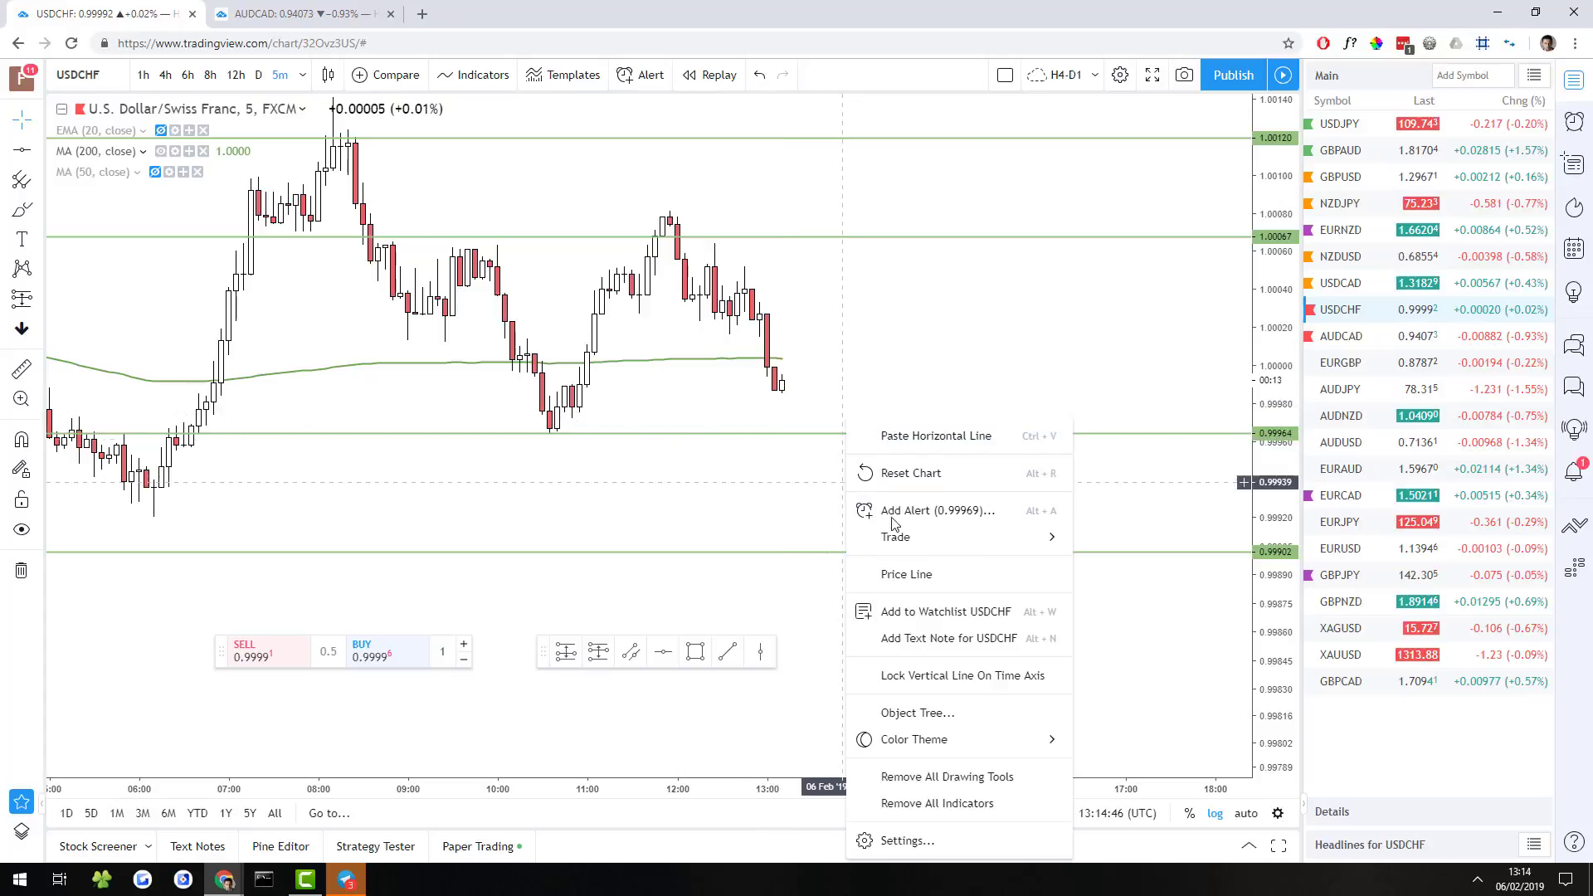
{"action": "left_click", "coordinate": [937, 512]}
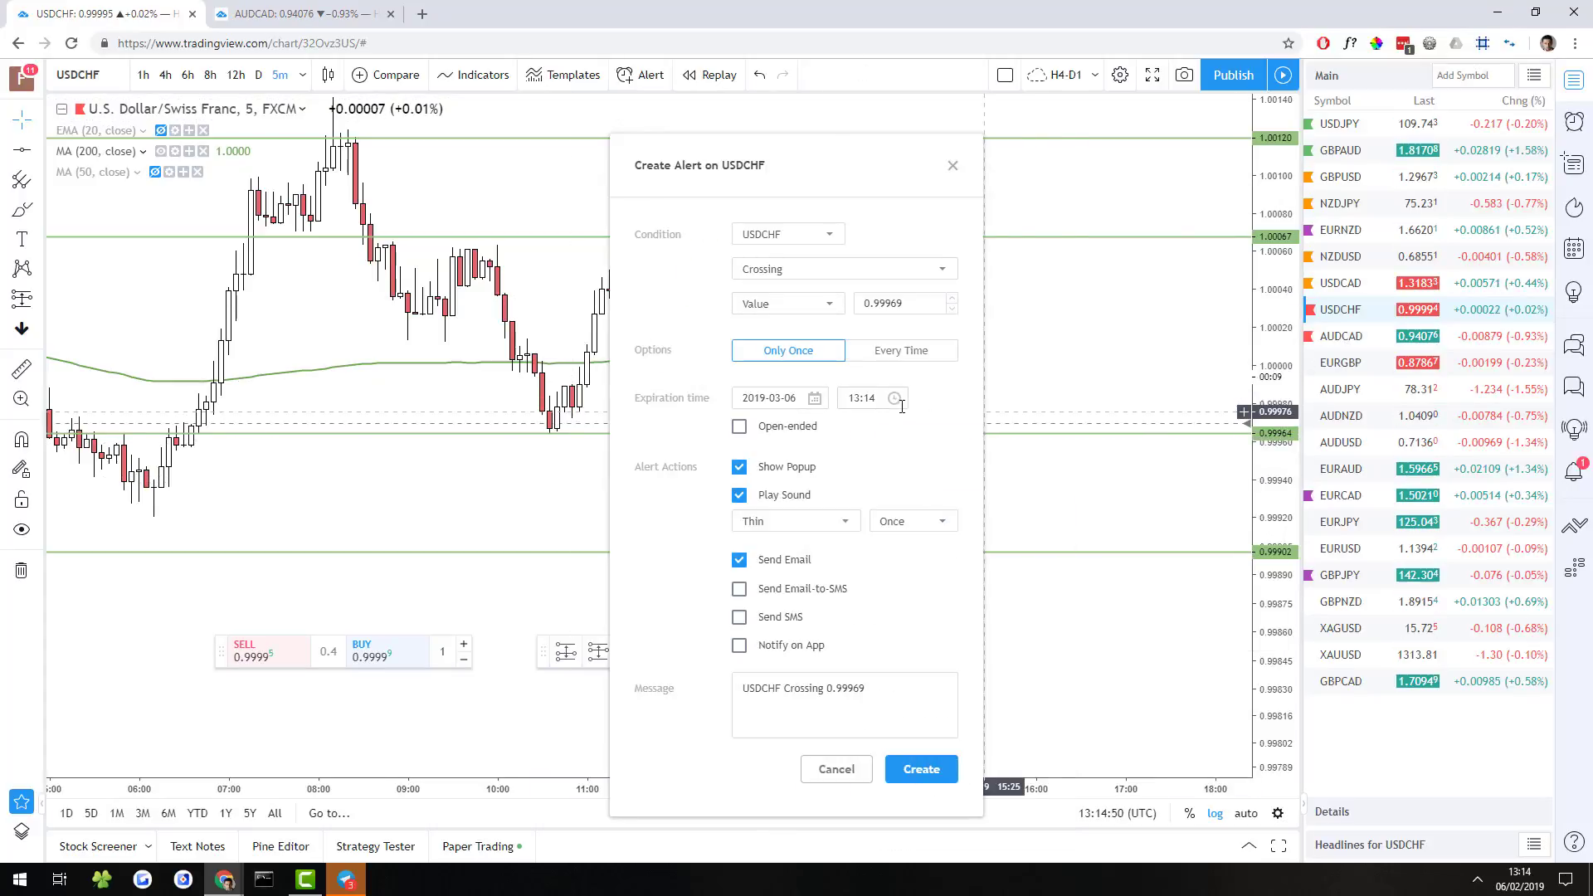
{"action": "left_click", "coordinate": [868, 399]}
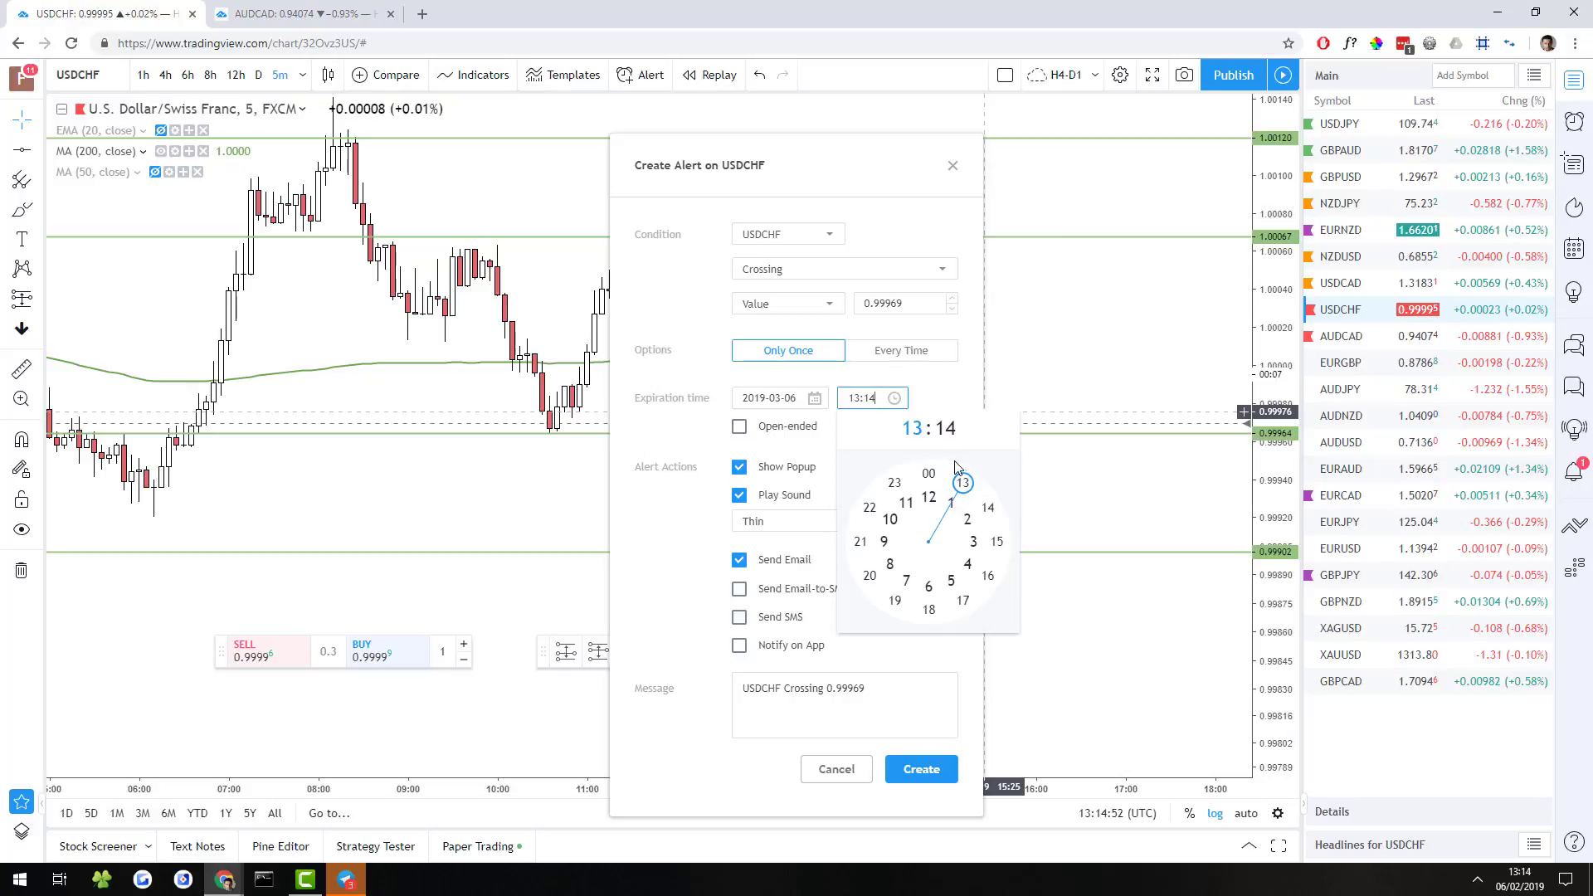
{"action": "left_click", "coordinate": [996, 540]}
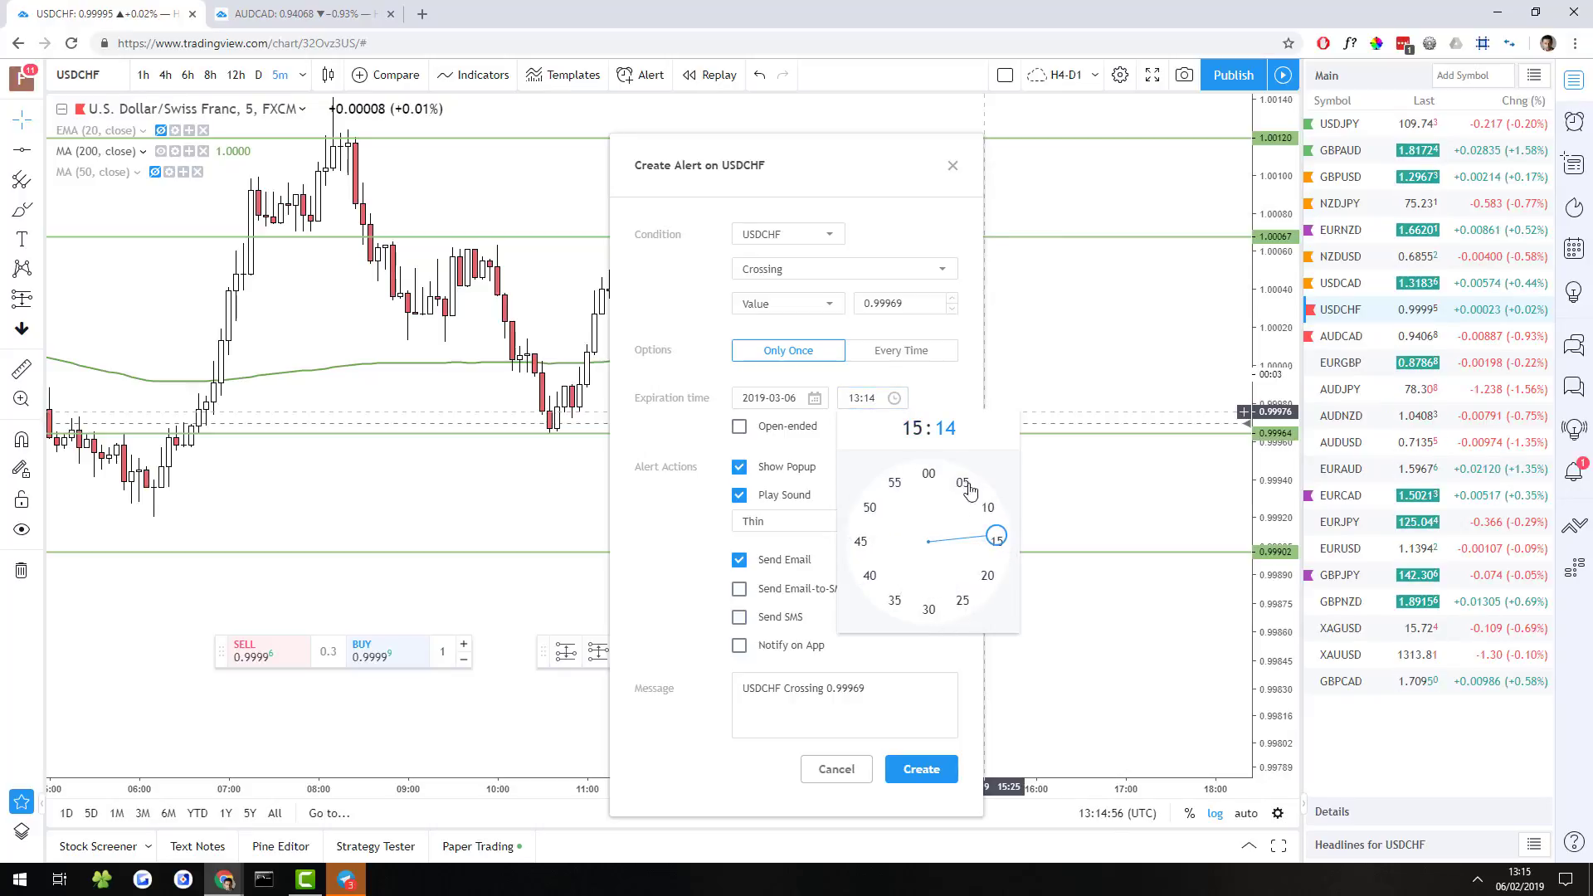
{"action": "left_click", "coordinate": [935, 609]}
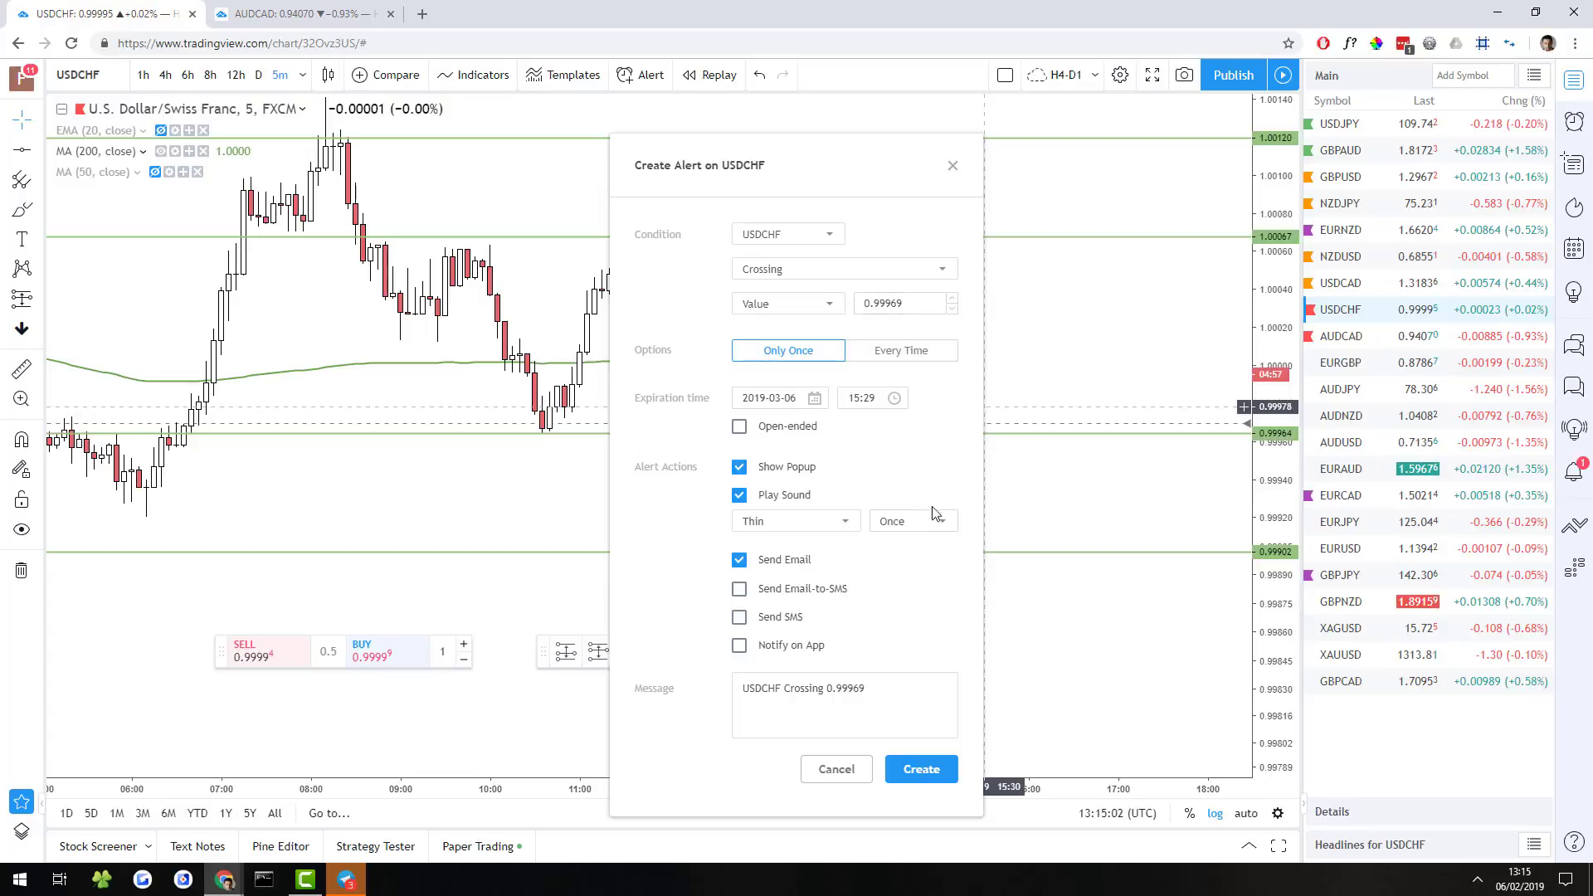
{"action": "left_click", "coordinate": [911, 770]}
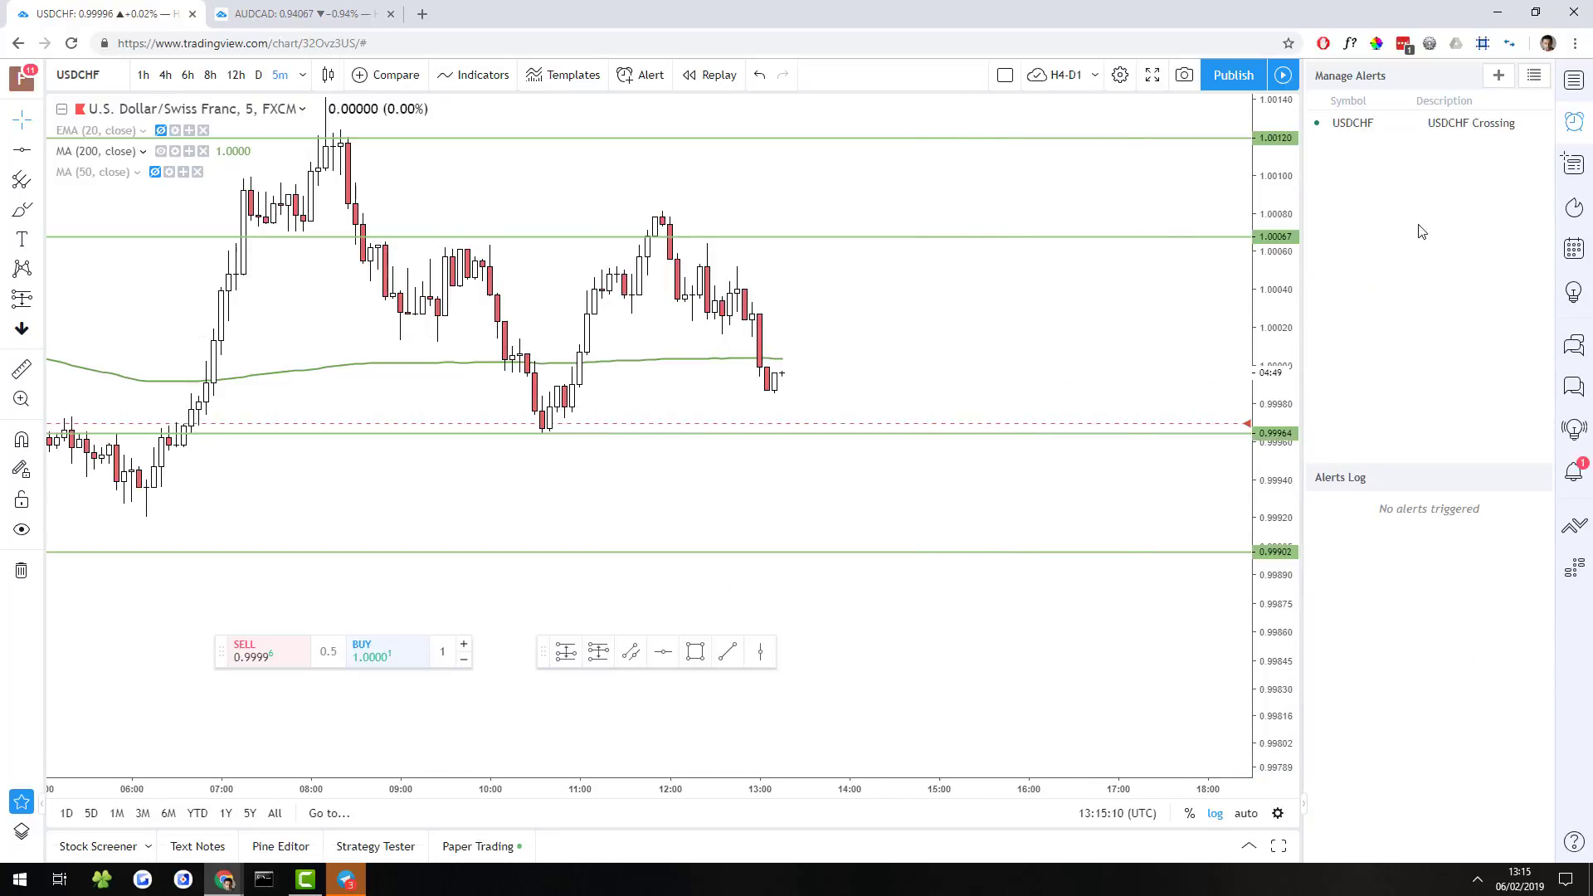
Step: Switch the right sidebar from Manage Alerts back to the Main watchlist
{"action": "left_click", "coordinate": [1574, 79]}
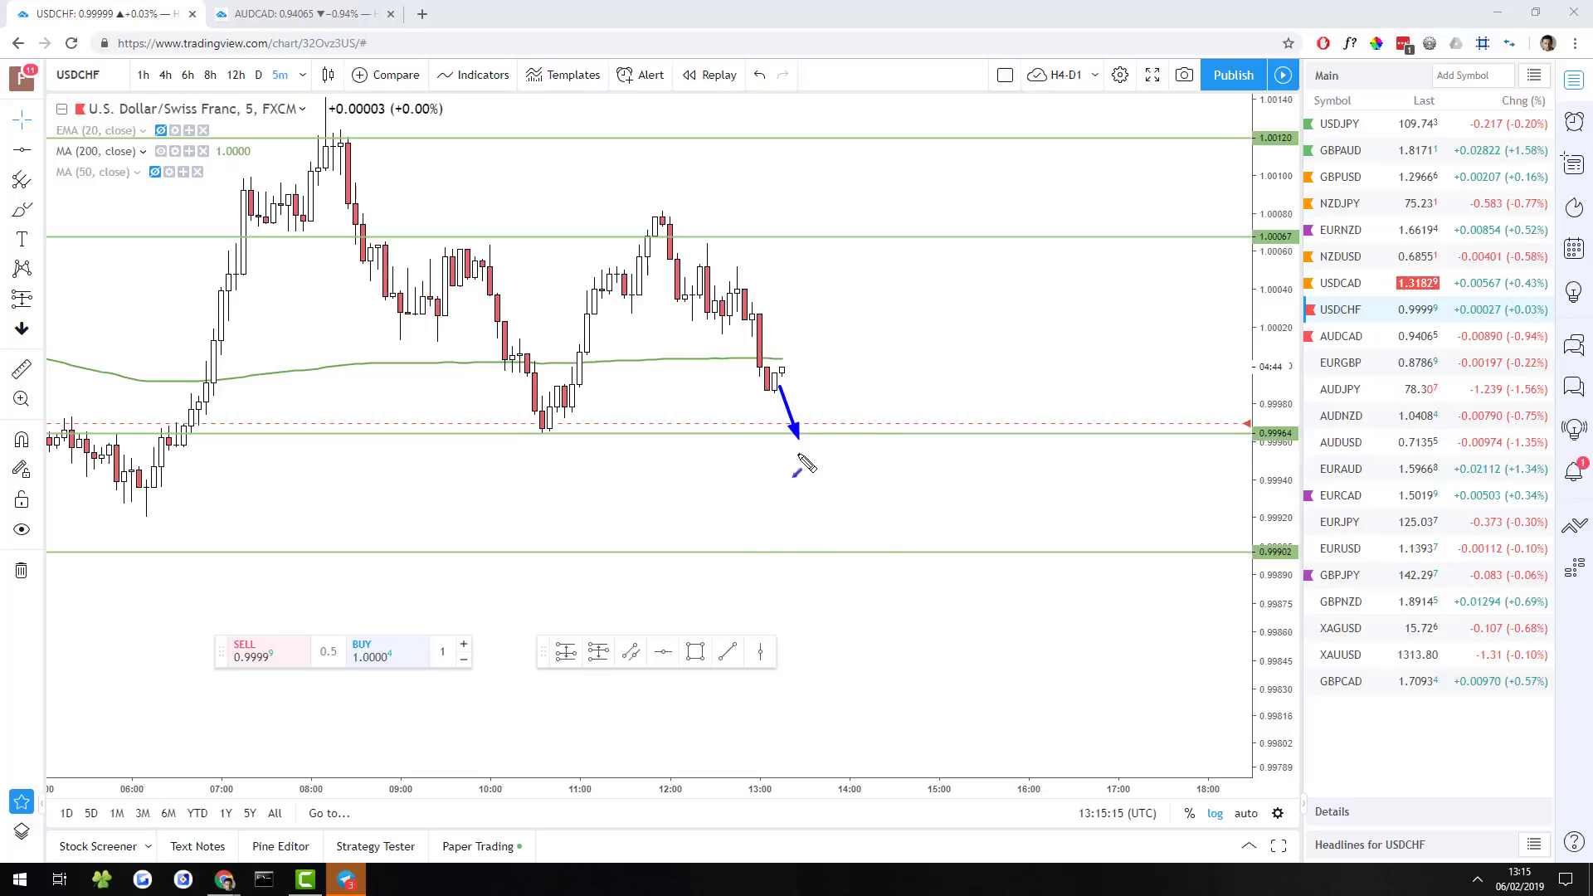
{"action": "key", "text": "Escape"}
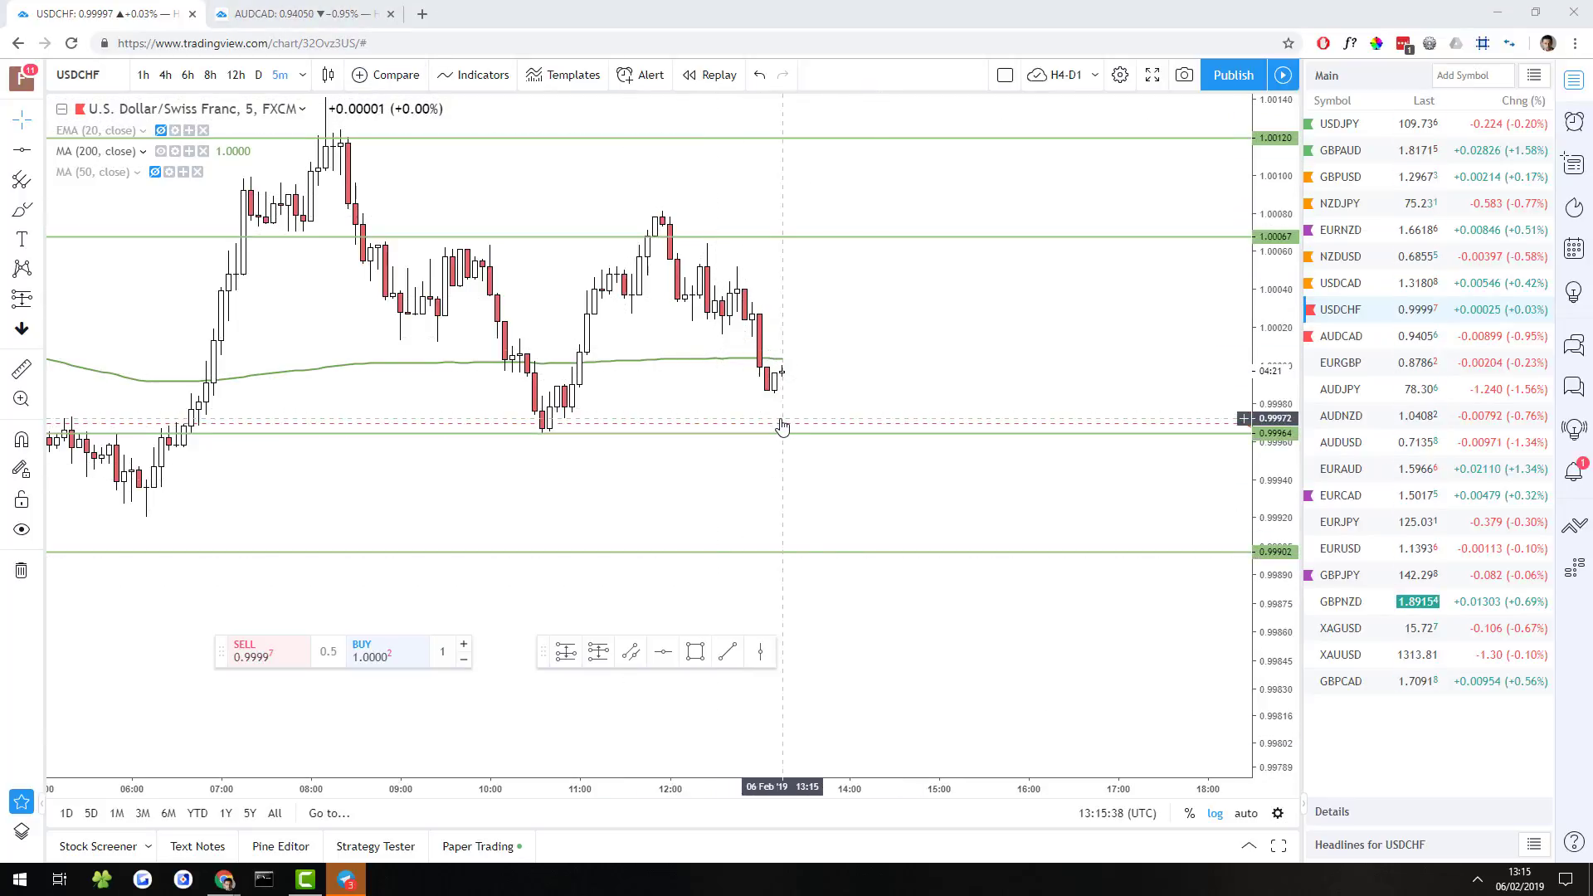
Step: Close the duplicate AUDCAD tab, stretch AUDCAD's price scale, and move the order panel off the candles
{"action": "middle_click", "coordinate": [262, 8]}
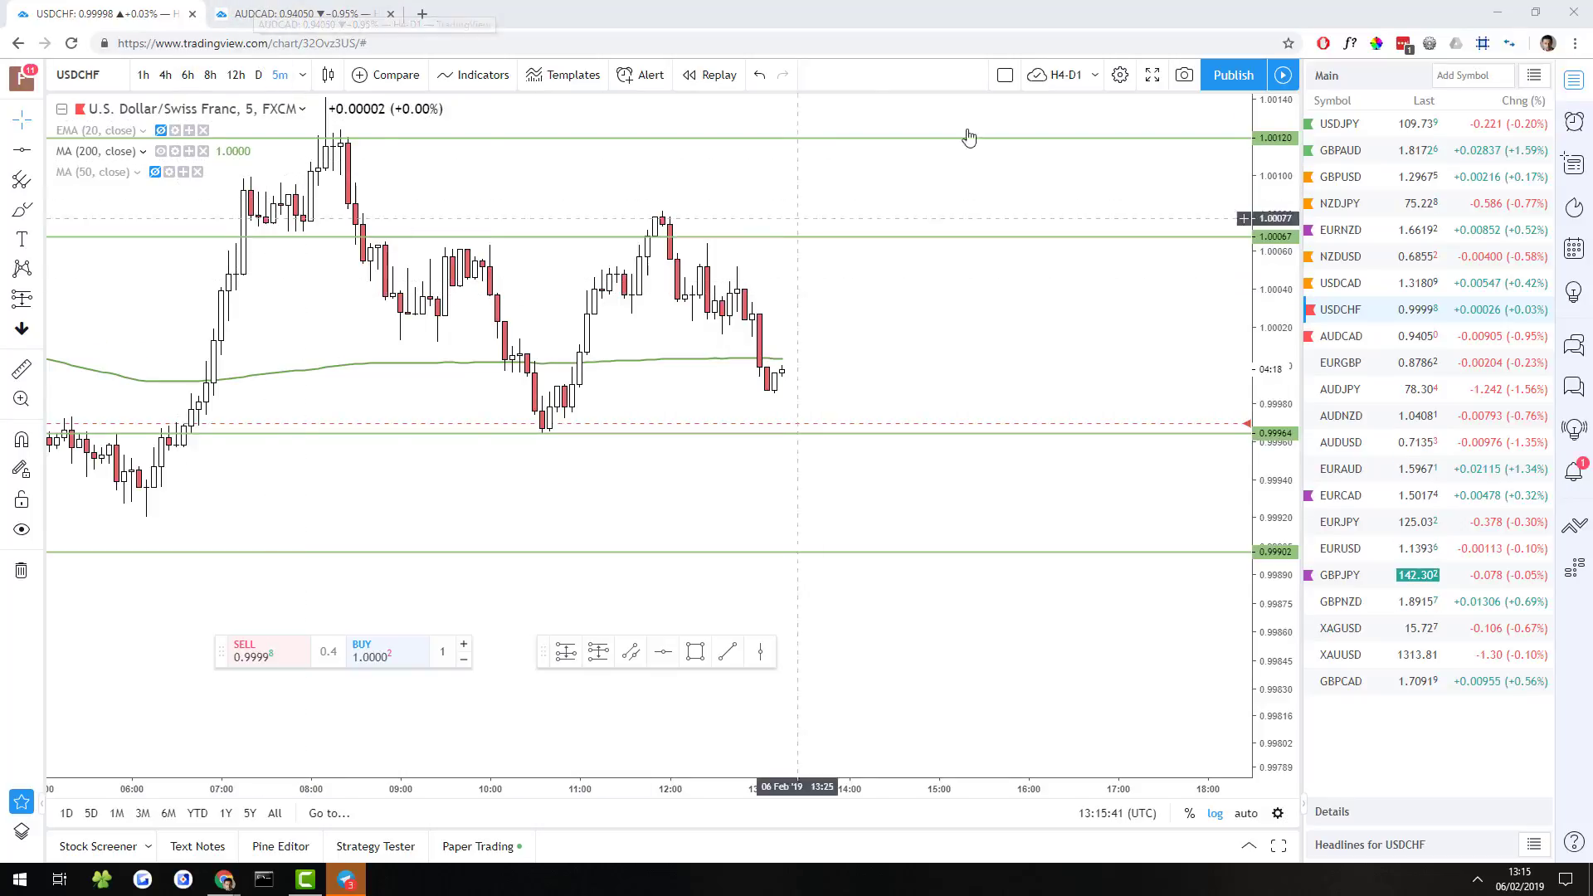
{"action": "left_click", "coordinate": [1361, 334]}
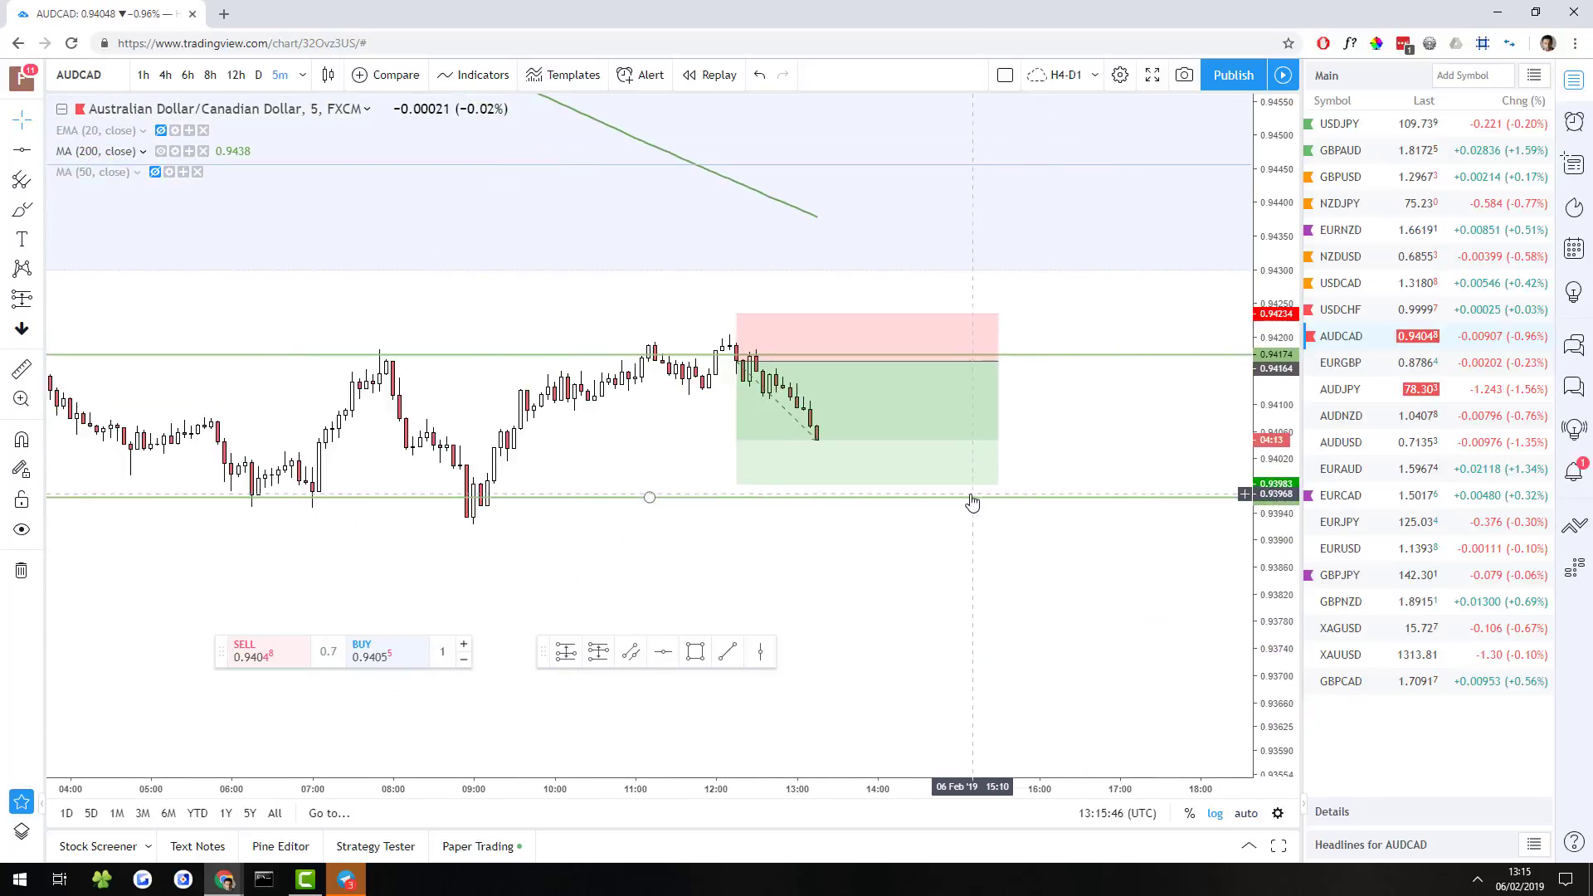
{"action": "scroll", "coordinate": [953, 476], "scroll_direction": "up", "scroll_amount": 1}
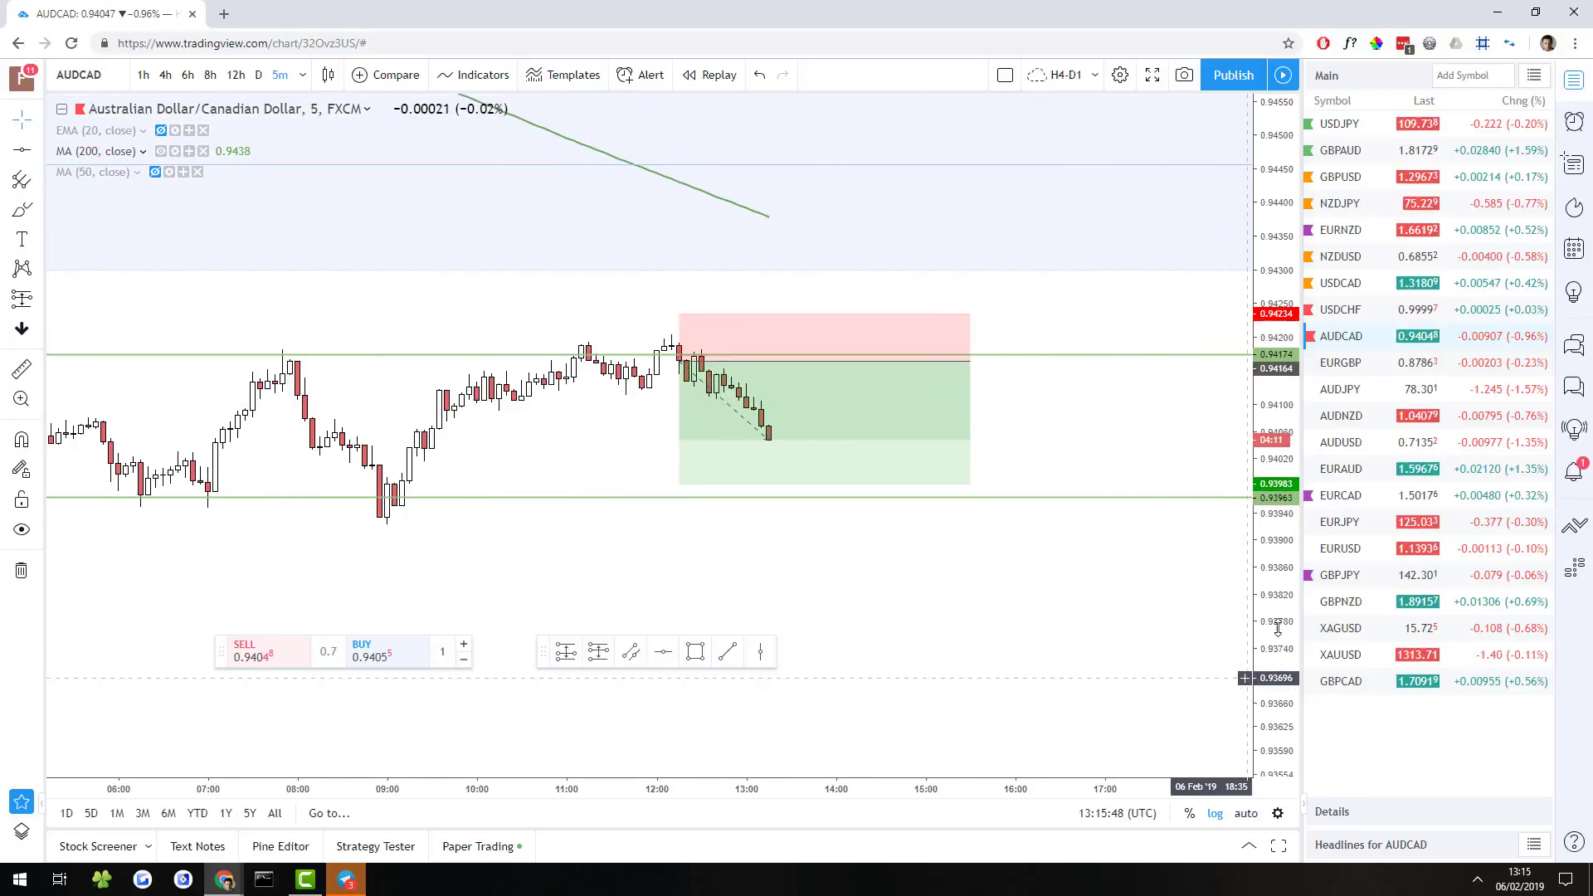
{"action": "left_click_drag", "start_coordinate": [1278, 628], "coordinate": [1245, 505]}
{"action": "left_click_drag", "start_coordinate": [1149, 412], "coordinate": [1248, 494]}
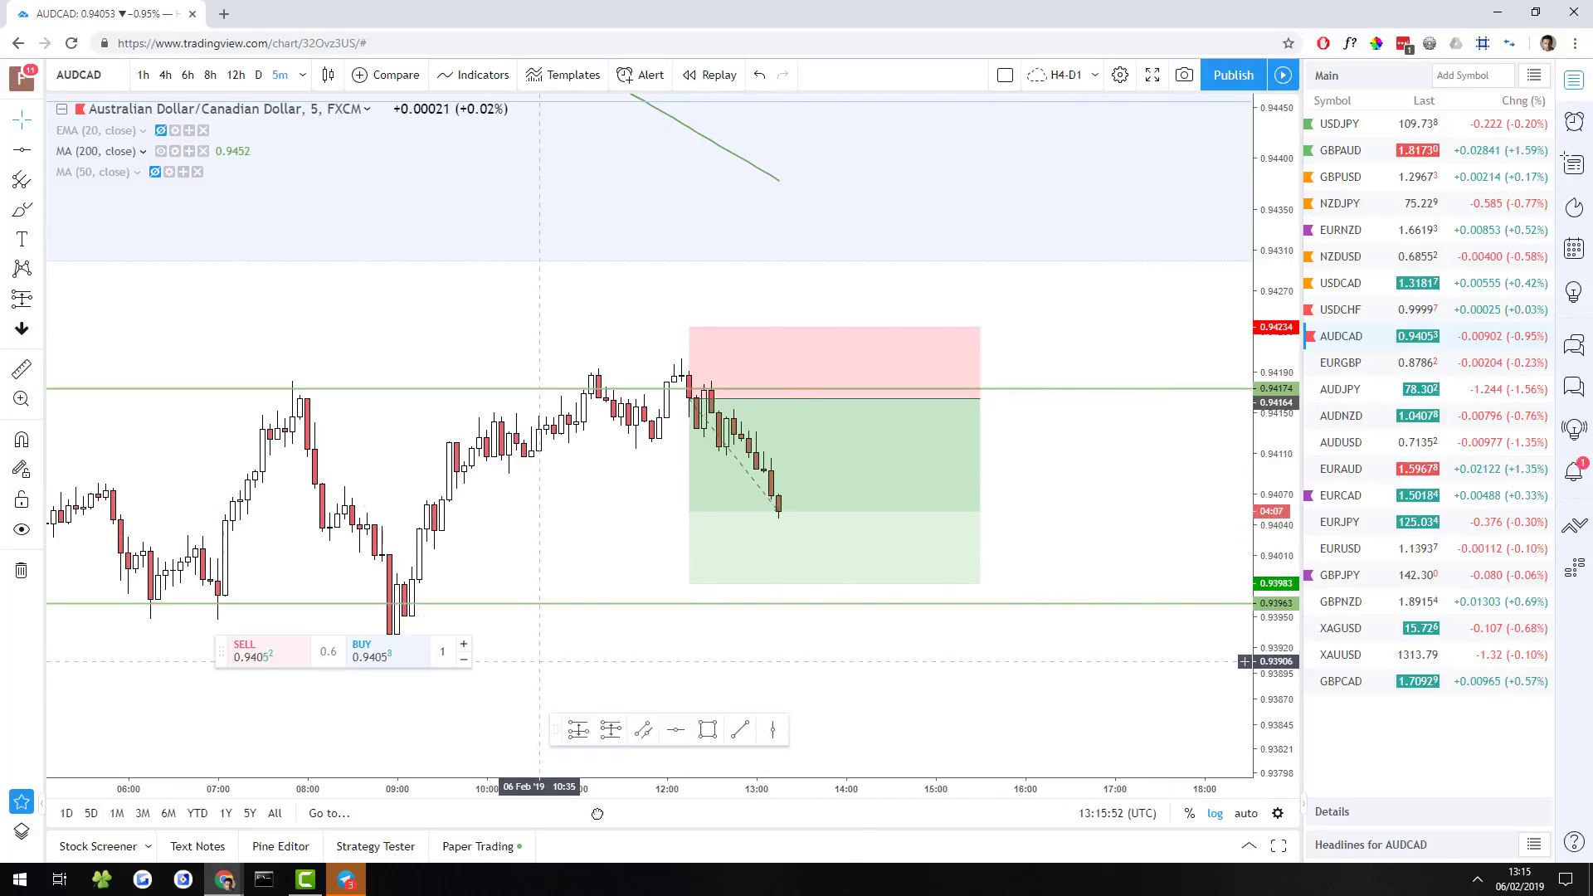
{"action": "left_click_drag", "start_coordinate": [219, 653], "coordinate": [373, 892]}
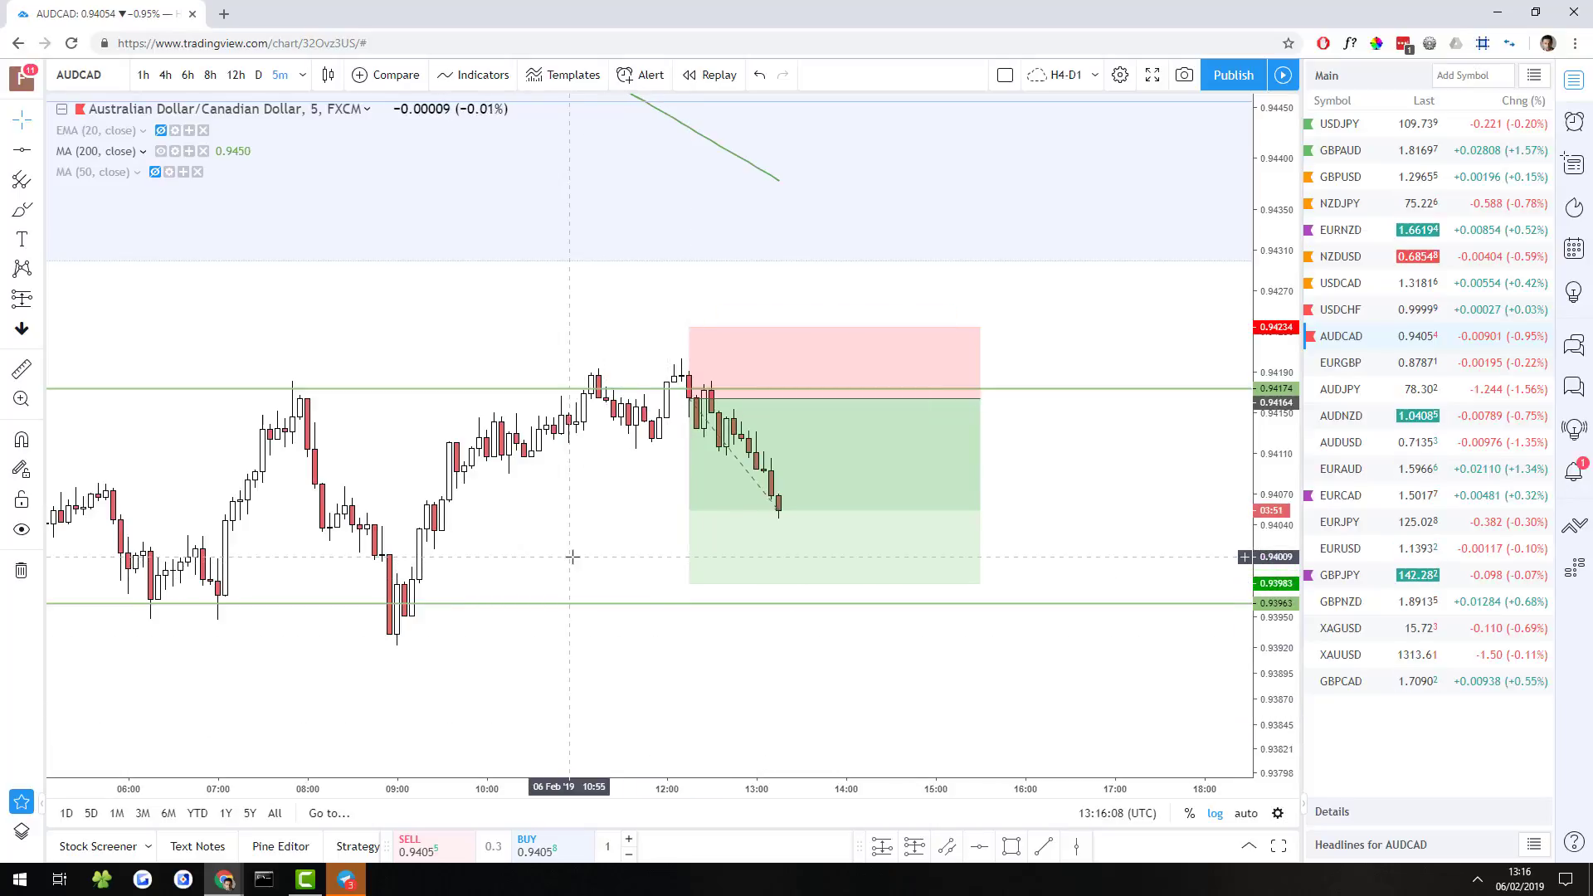
{"action": "left_click", "coordinate": [1344, 311]}
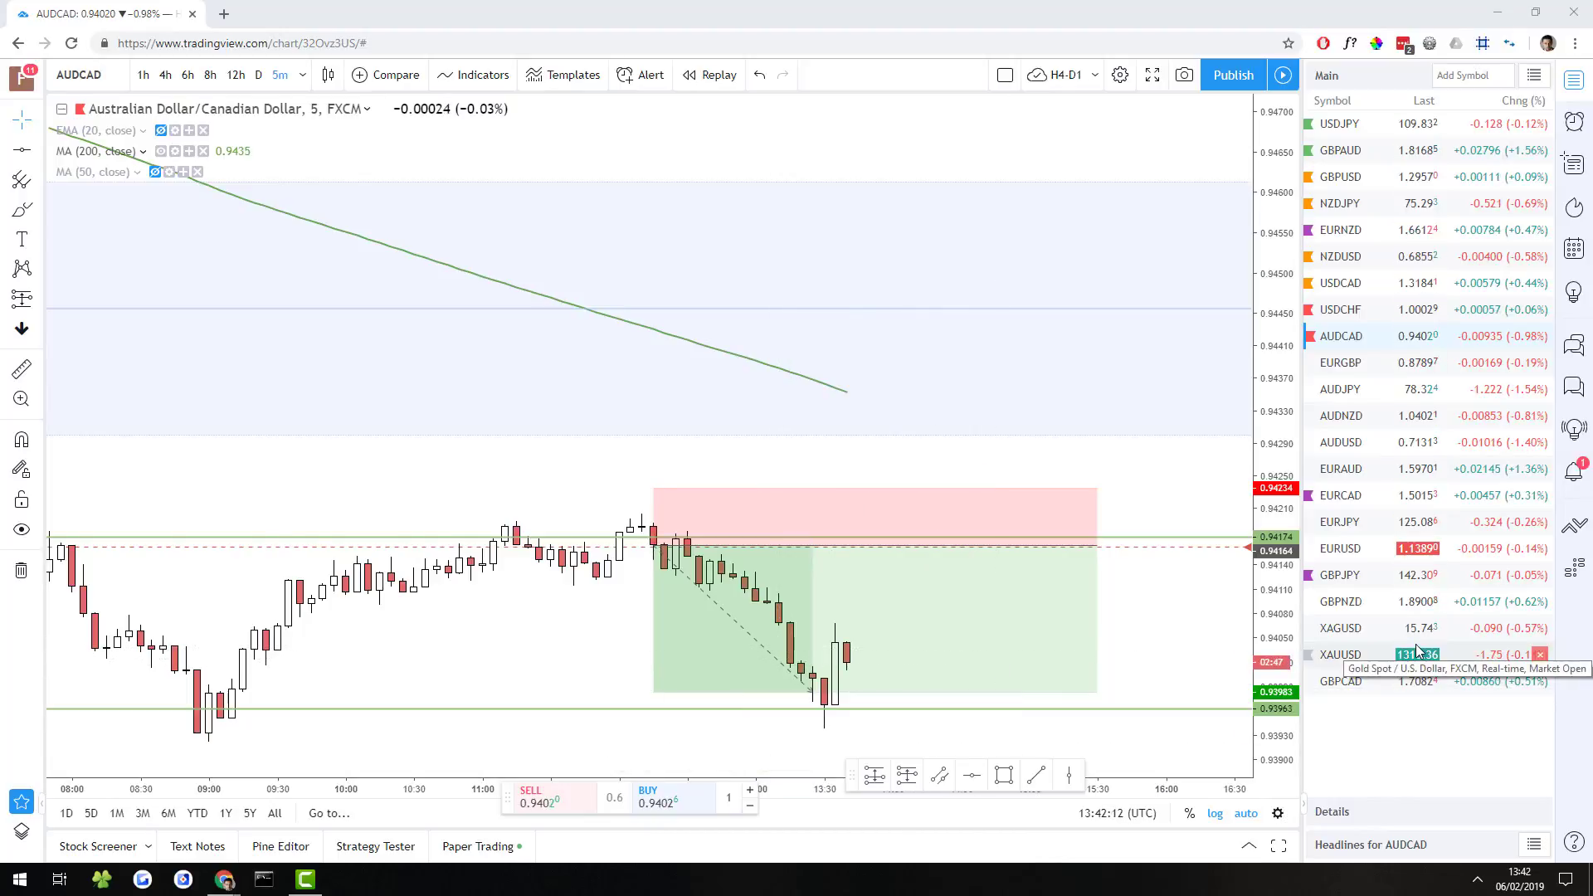
{"action": "scroll", "coordinate": [1130, 628], "scroll_direction": "down", "scroll_amount": 1}
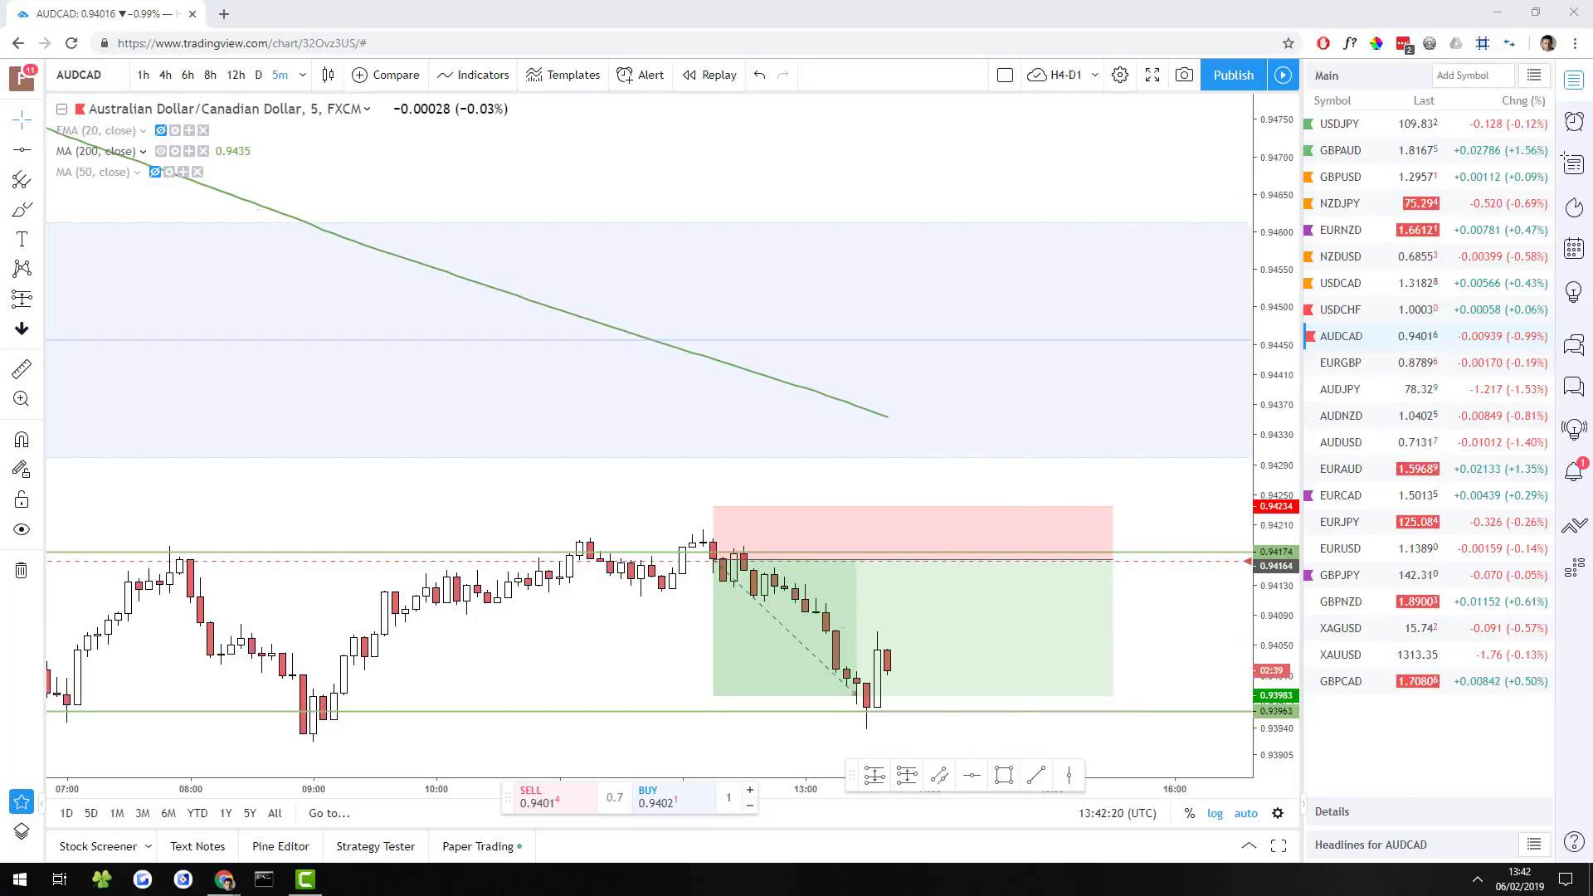
{"action": "left_click", "coordinate": [1344, 310]}
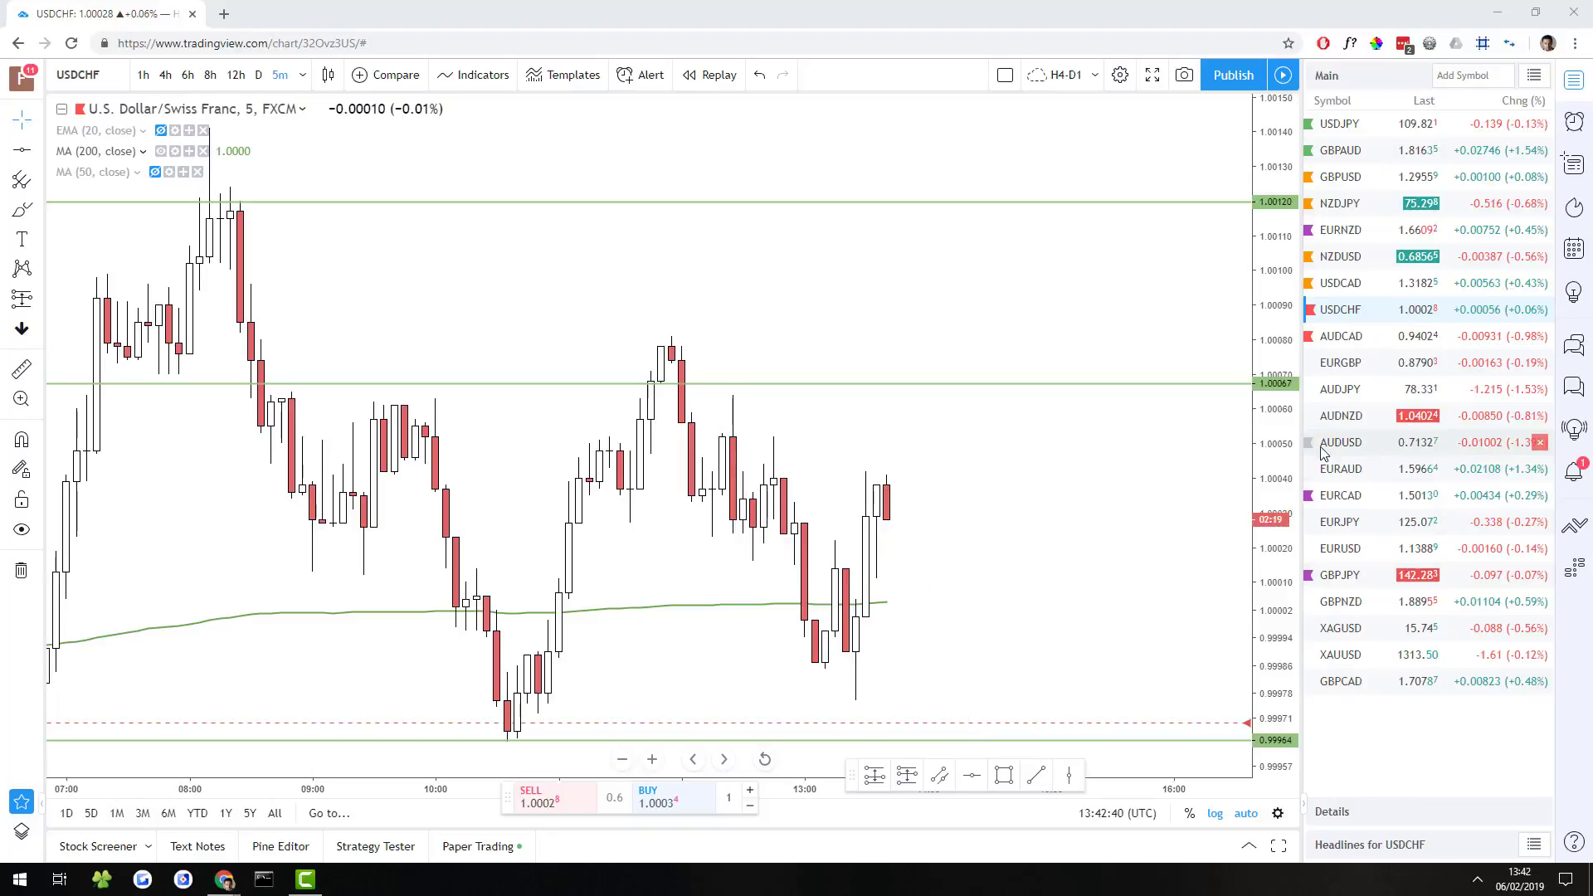
{"action": "left_click", "coordinate": [1367, 340]}
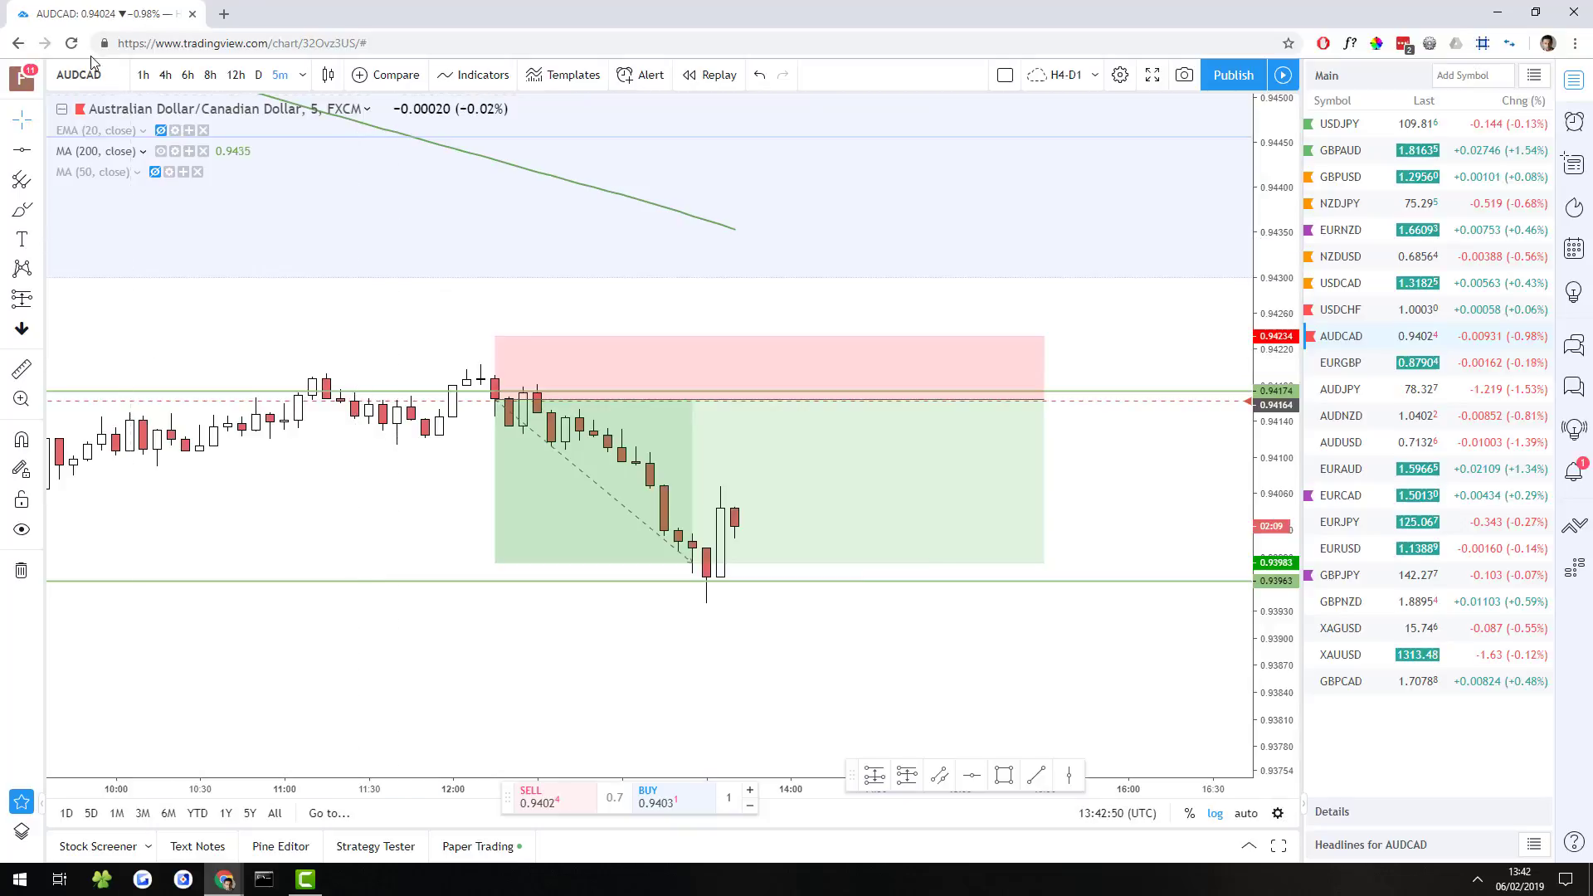
{"action": "left_click", "coordinate": [302, 74]}
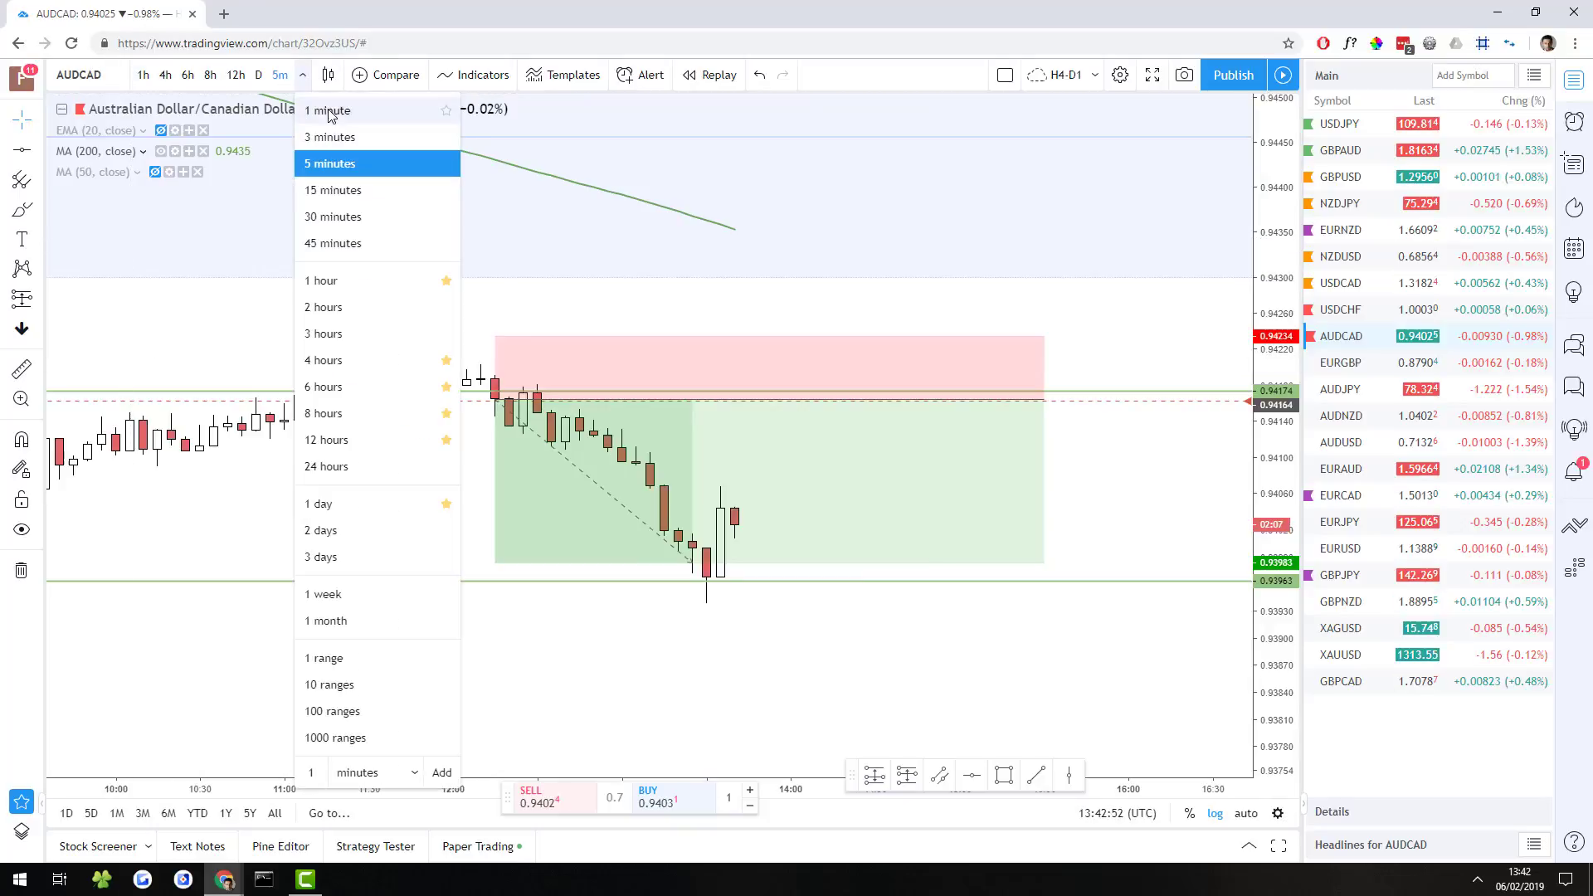
{"action": "left_click", "coordinate": [331, 111]}
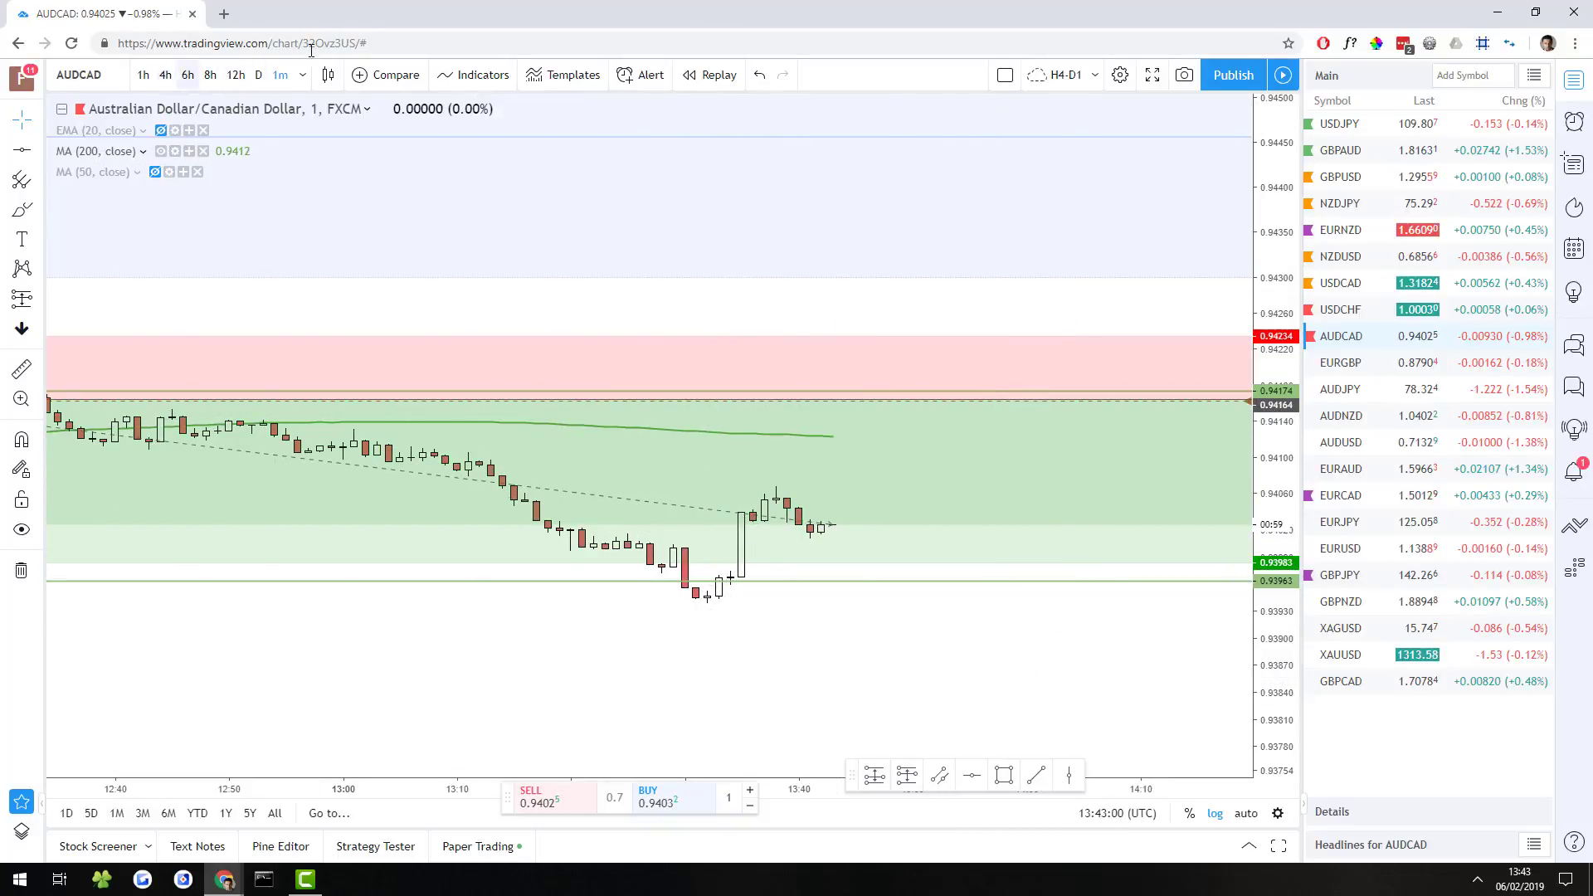
{"action": "left_click", "coordinate": [305, 74]}
{"action": "left_click", "coordinate": [342, 160]}
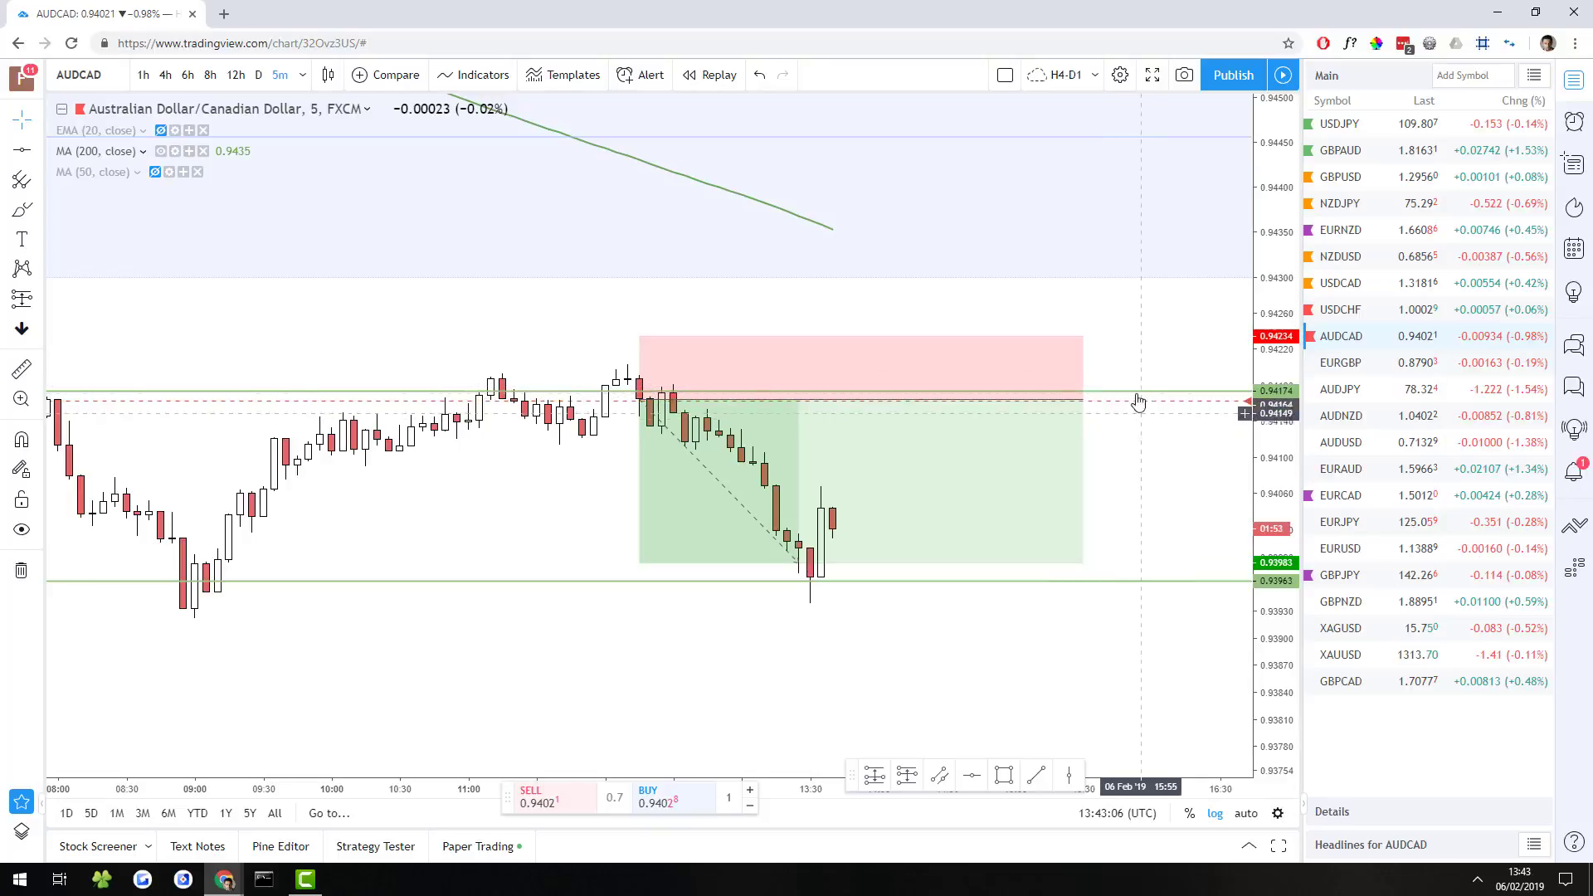
Step: Pull the AUDCAD short position's right edge back so its zones stop after the latest candles
{"action": "mouse_move", "coordinate": [1084, 429]}
{"action": "left_click_drag", "start_coordinate": [1084, 429], "coordinate": [802, 458]}
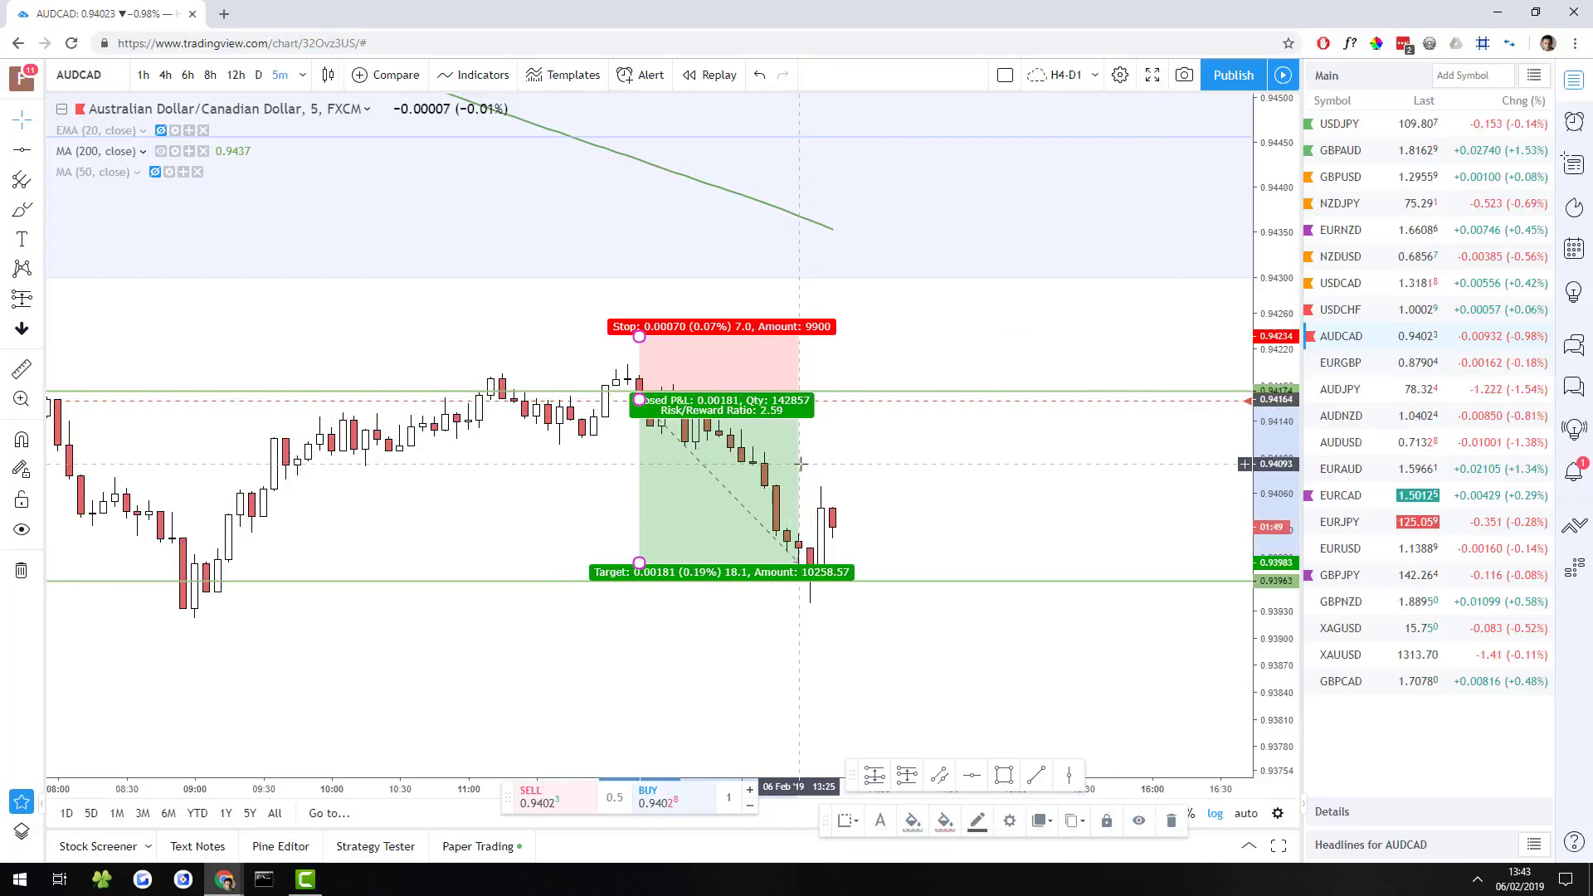
{"action": "left_click", "coordinate": [883, 674]}
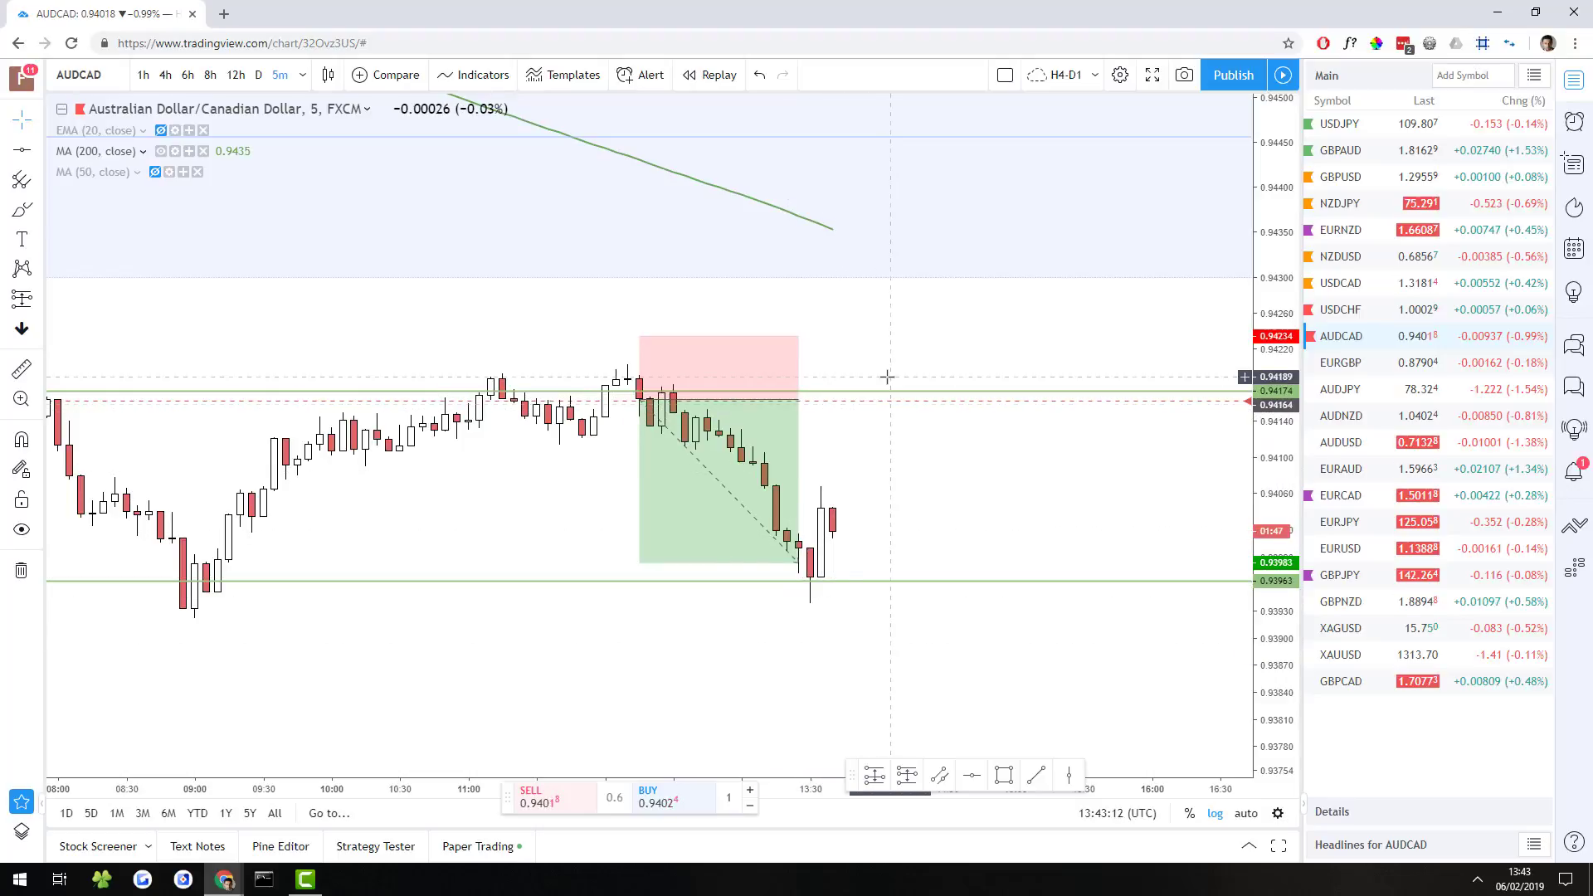